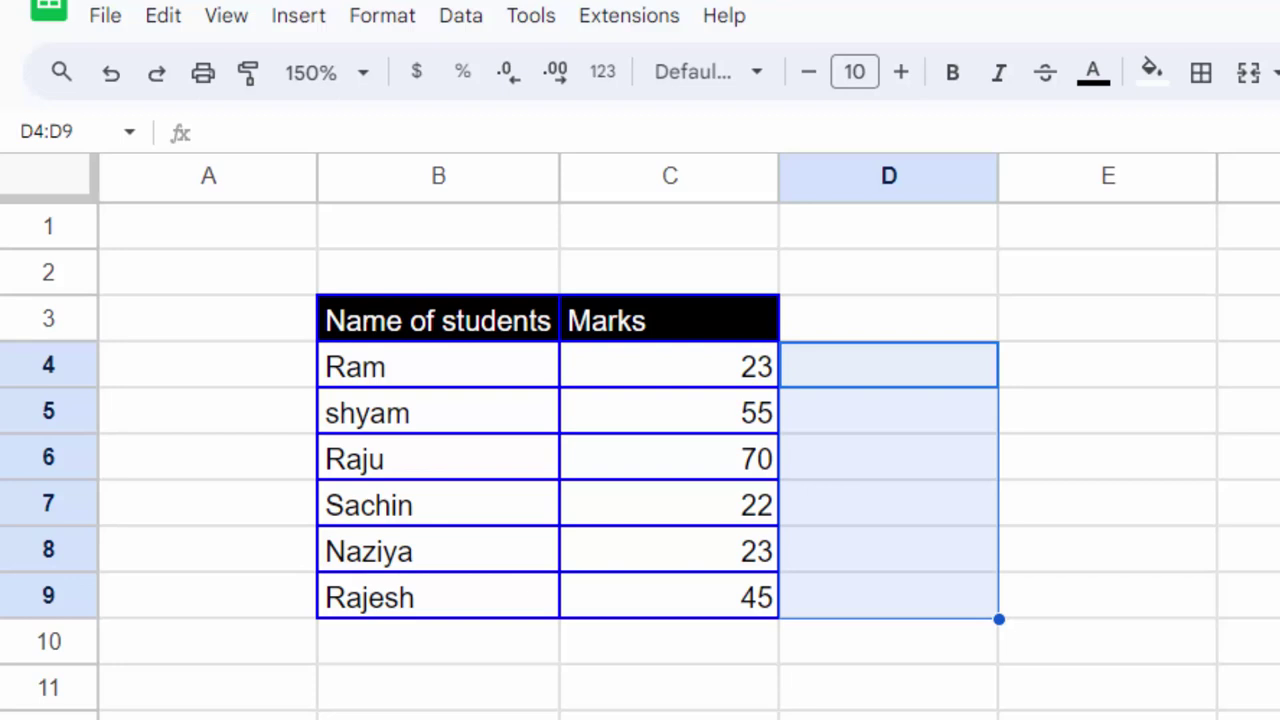
left_click(1123, 600)
left_click(460, 335)
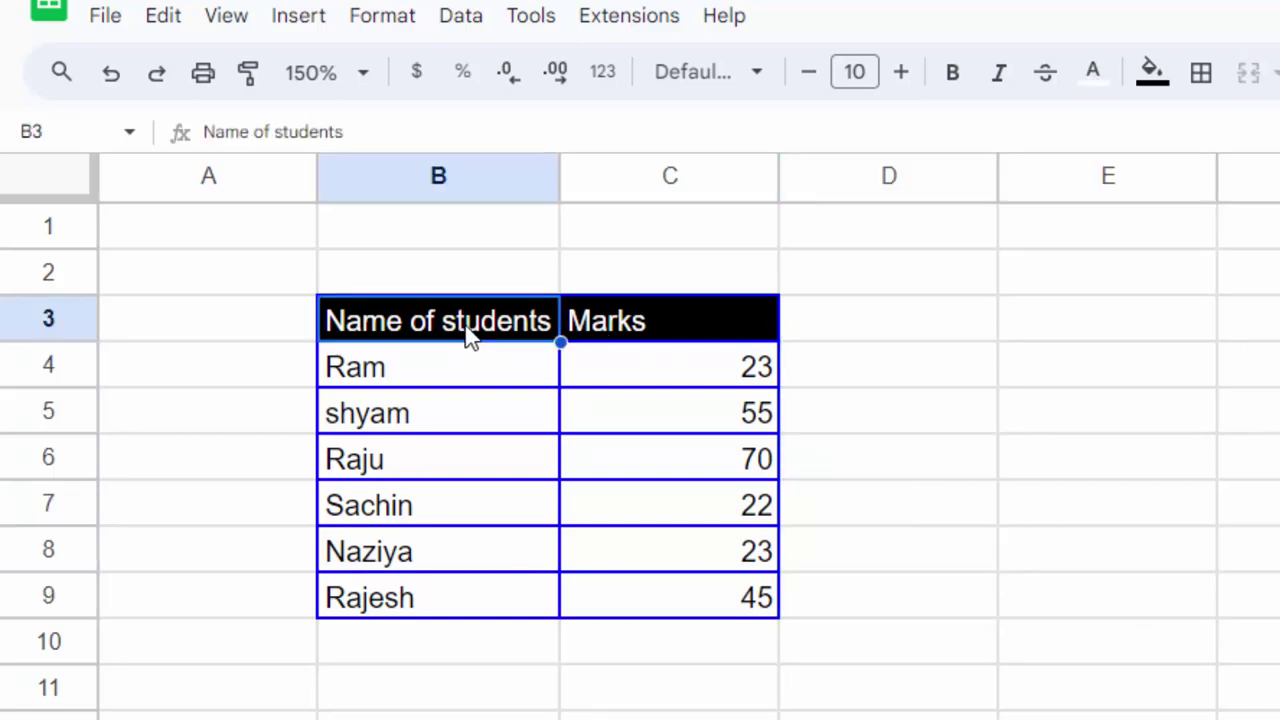
left_click(650, 338)
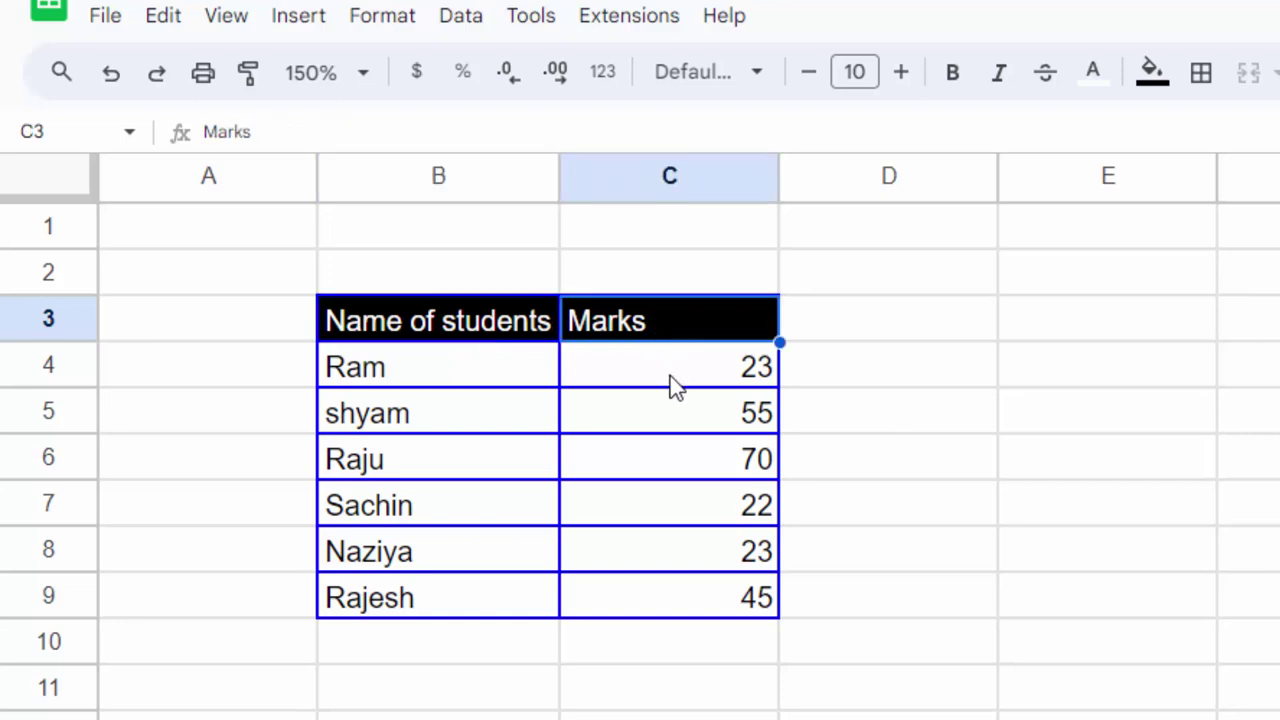
left_click_drag(672, 382, 690, 590)
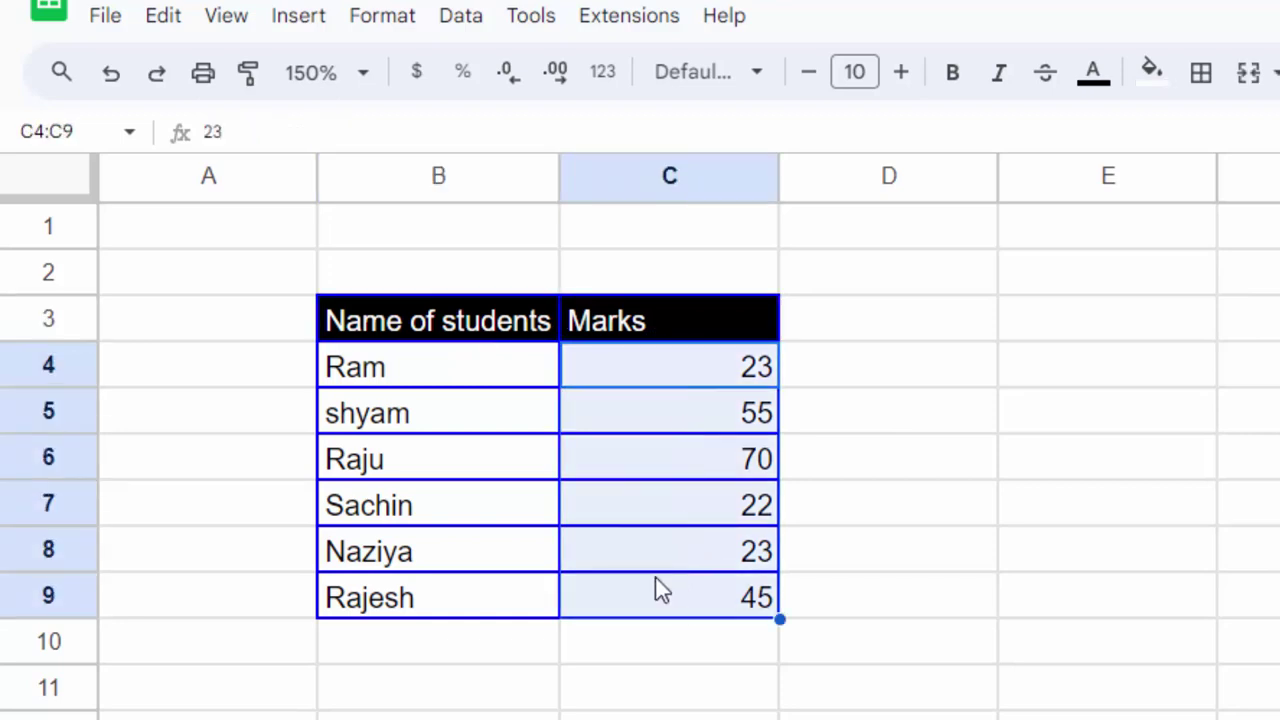
left_click(895, 370)
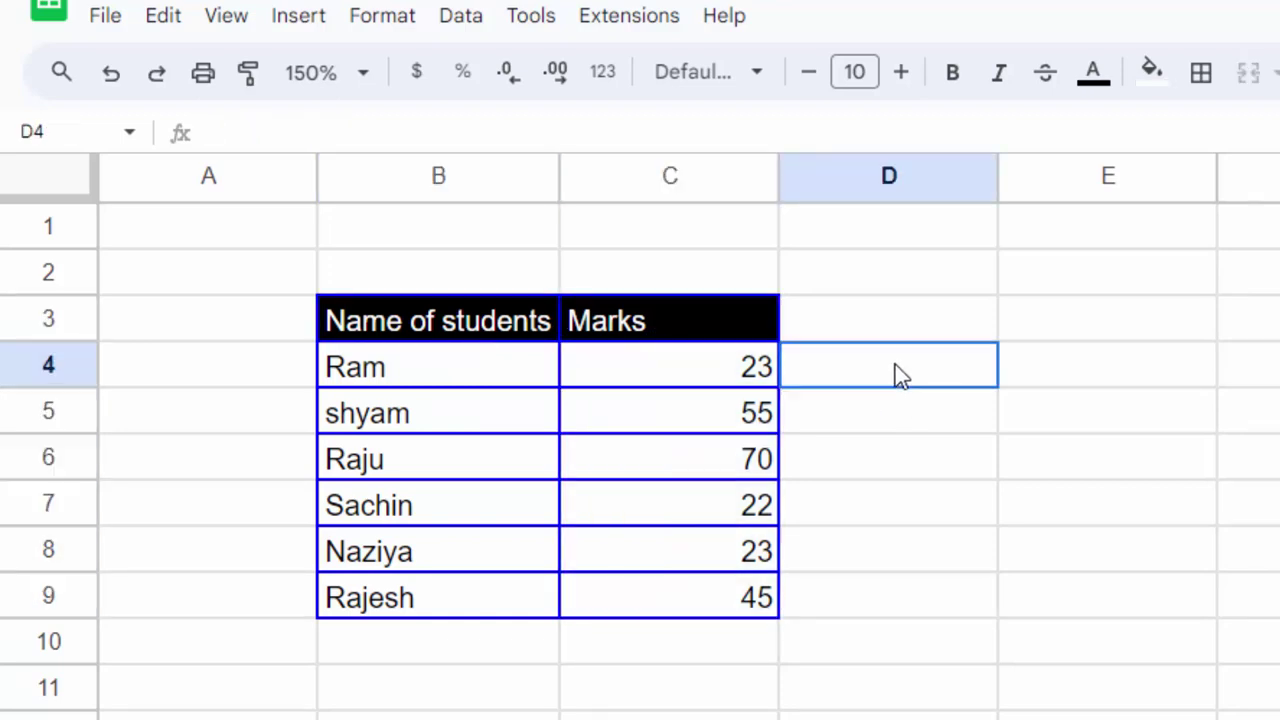
- Enter the column heading "Rank" in cell D3, next to the Marks heading
left_click(920, 316)
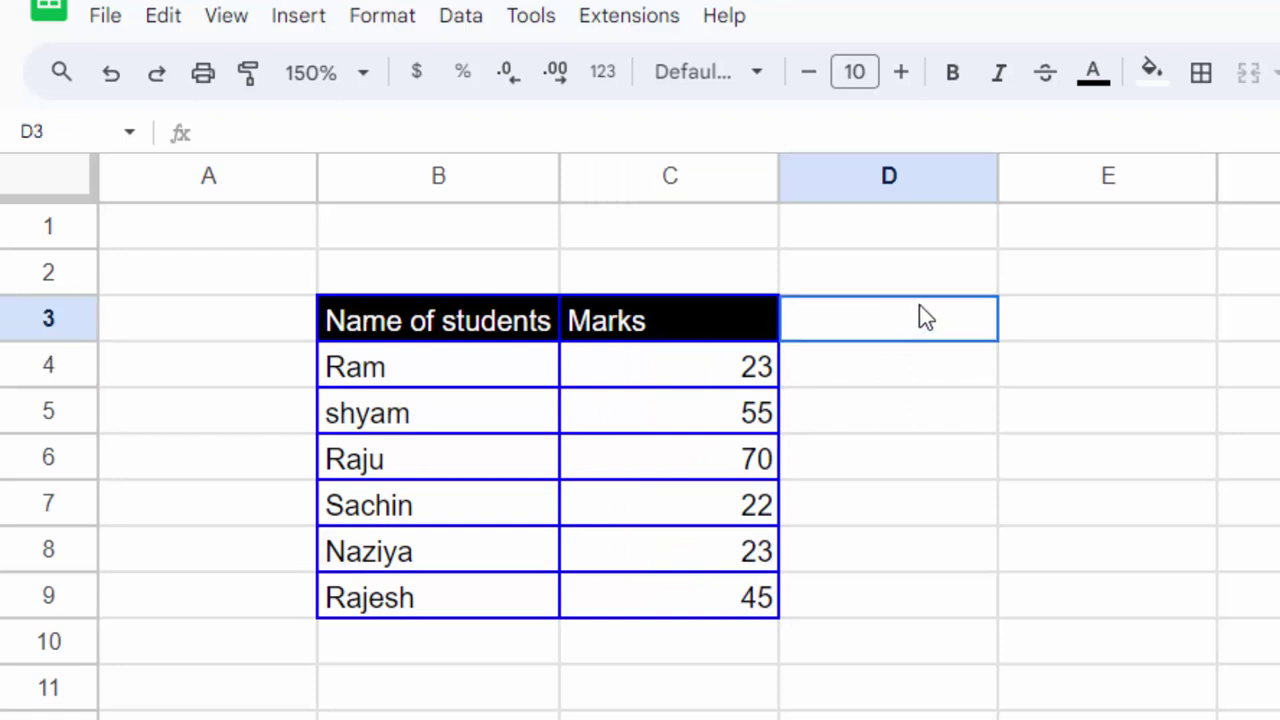
type("Rank")
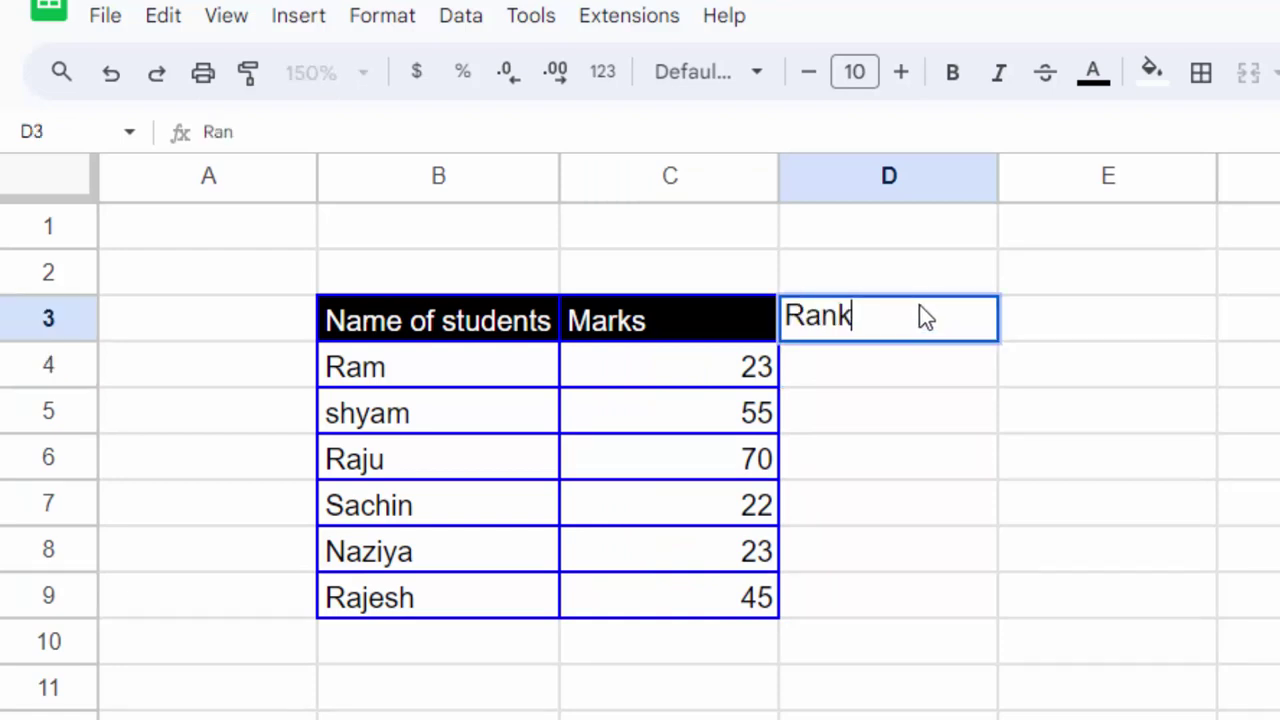
left_click(889, 293)
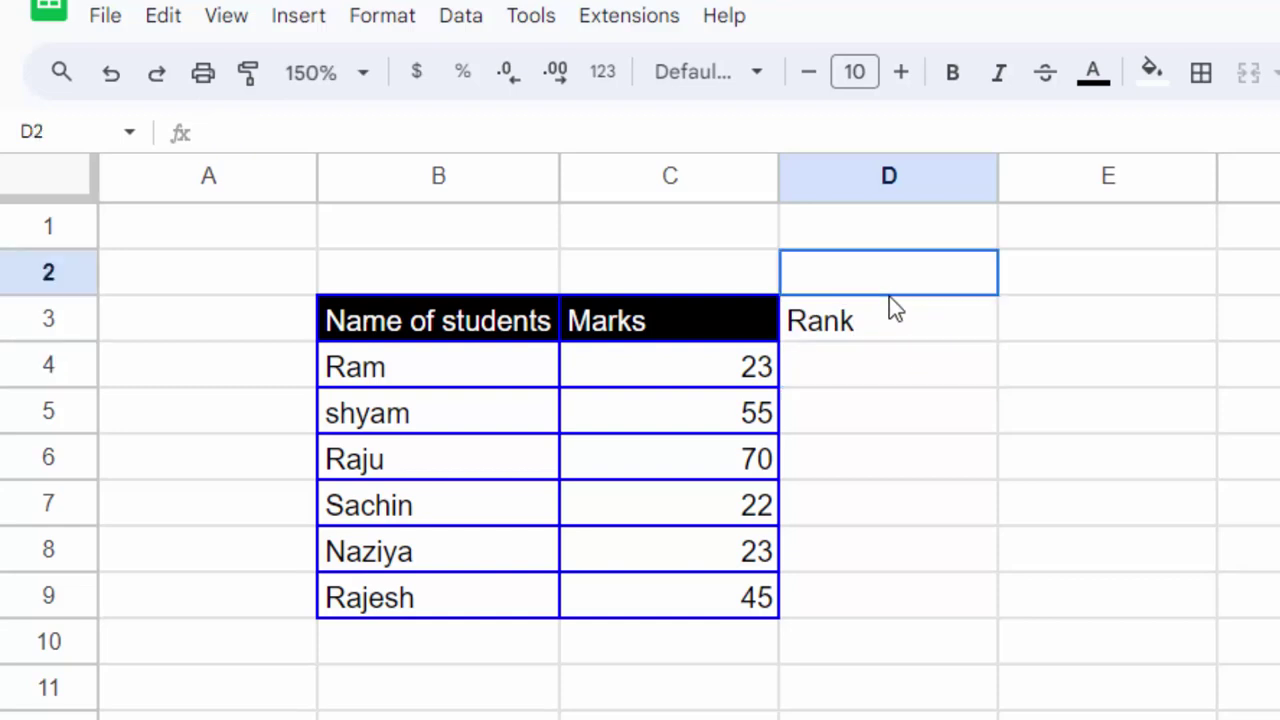
- Copy the formatting of the Marks heading in C3 onto the Rank heading in D3
left_click(880, 325)
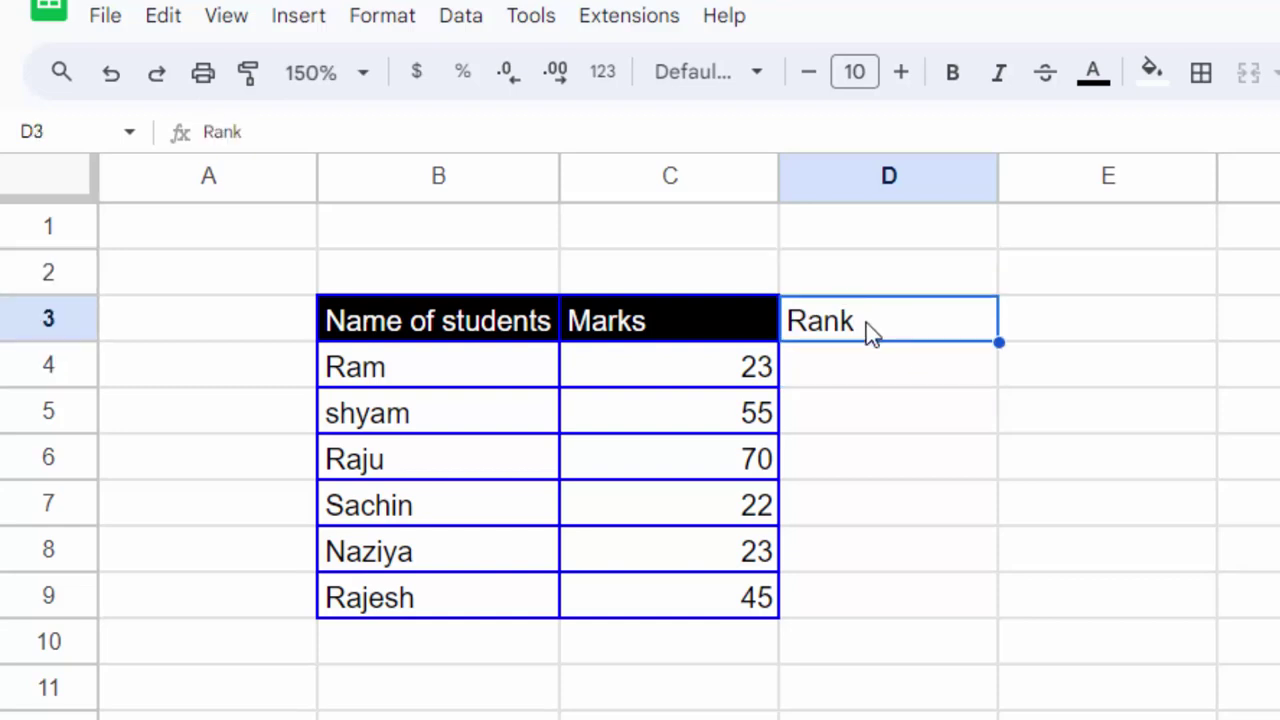
left_click(723, 330)
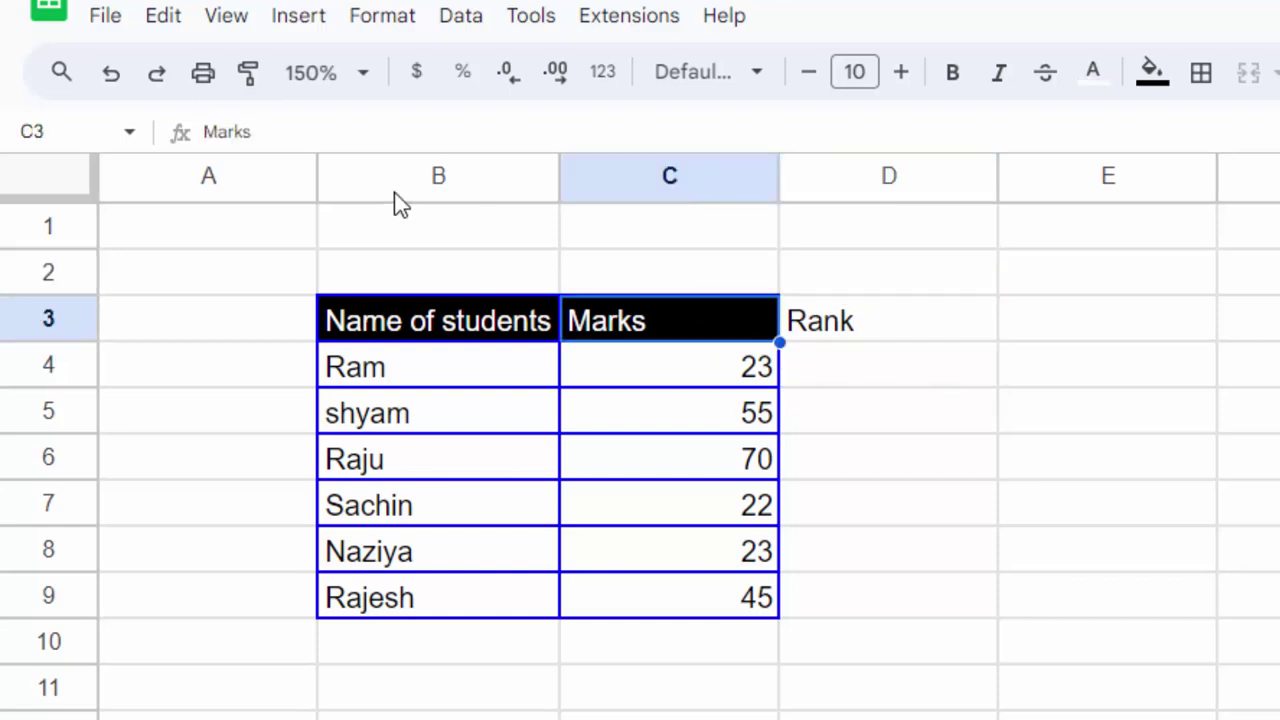
left_click(250, 88)
left_click(813, 321)
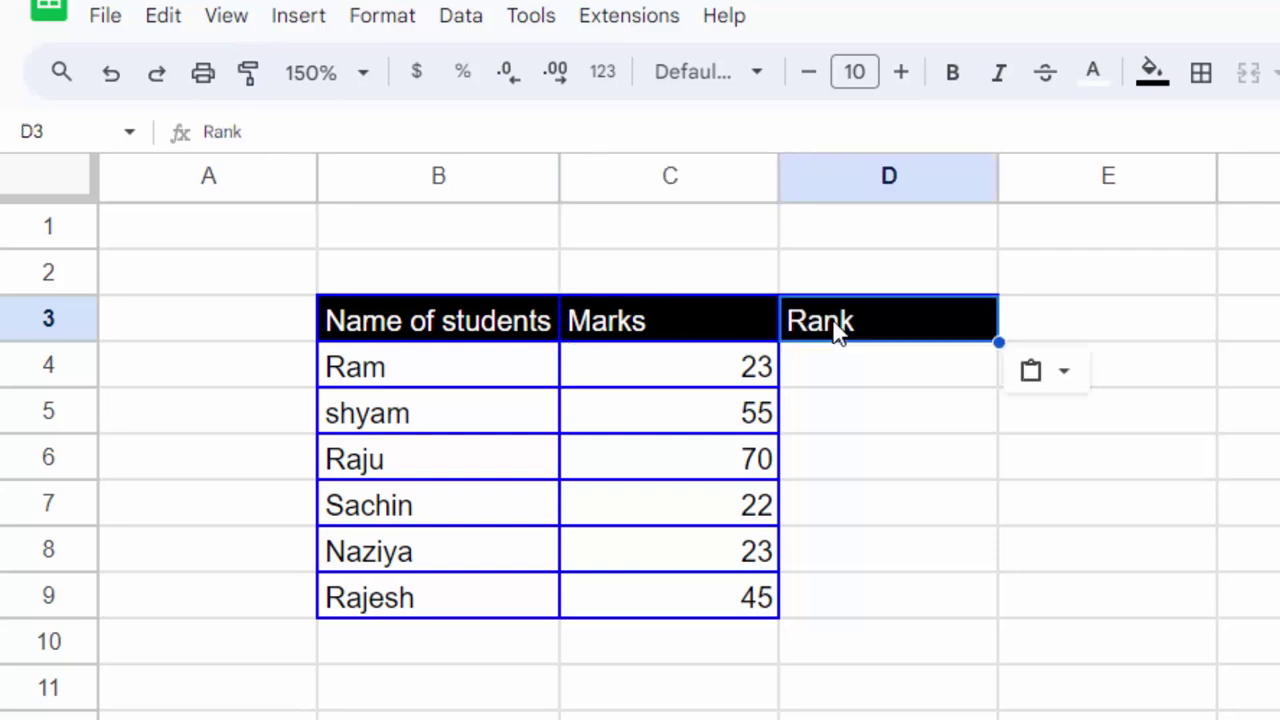
- Start a formula in cell D4 using the RANK function
left_click(938, 372)
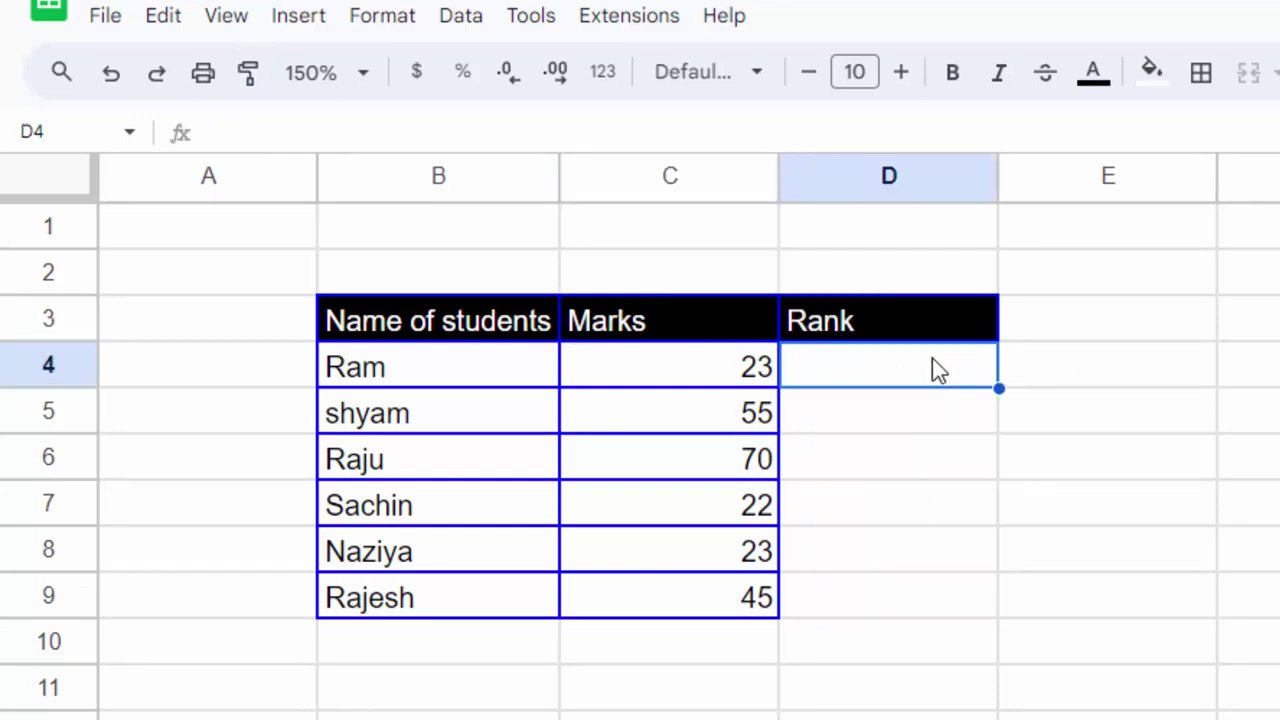
type("=")
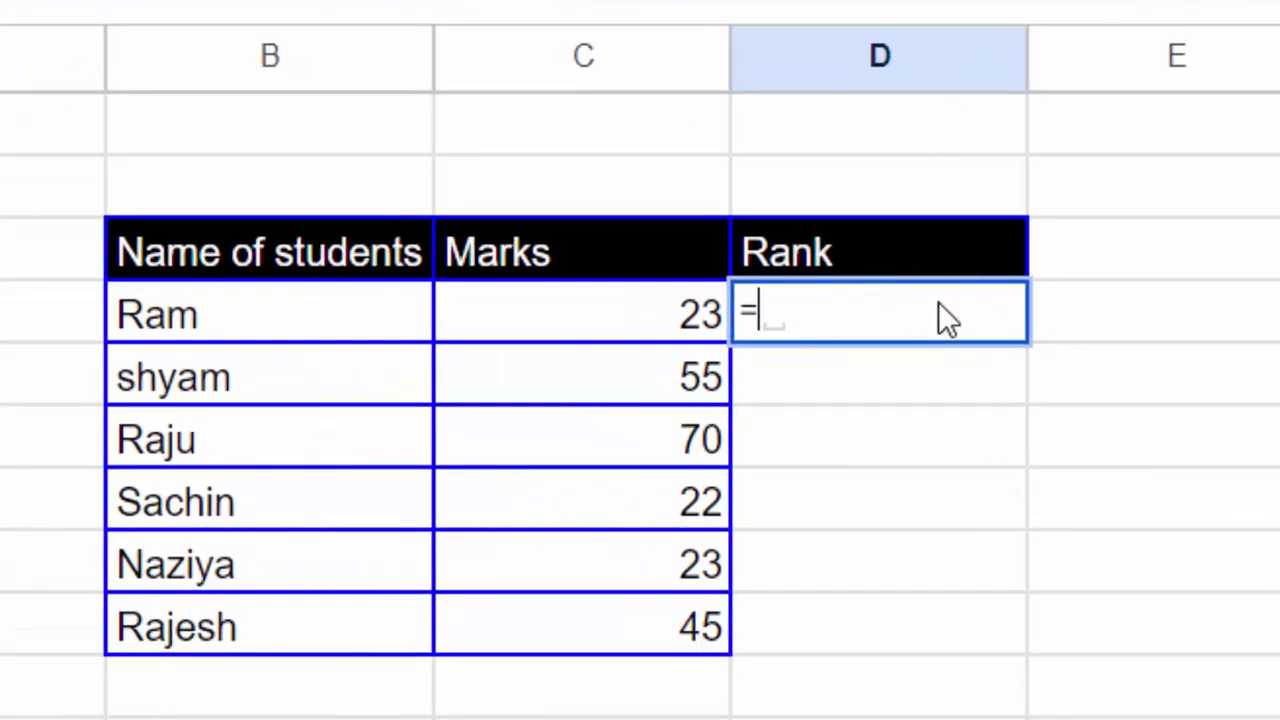
type("rank")
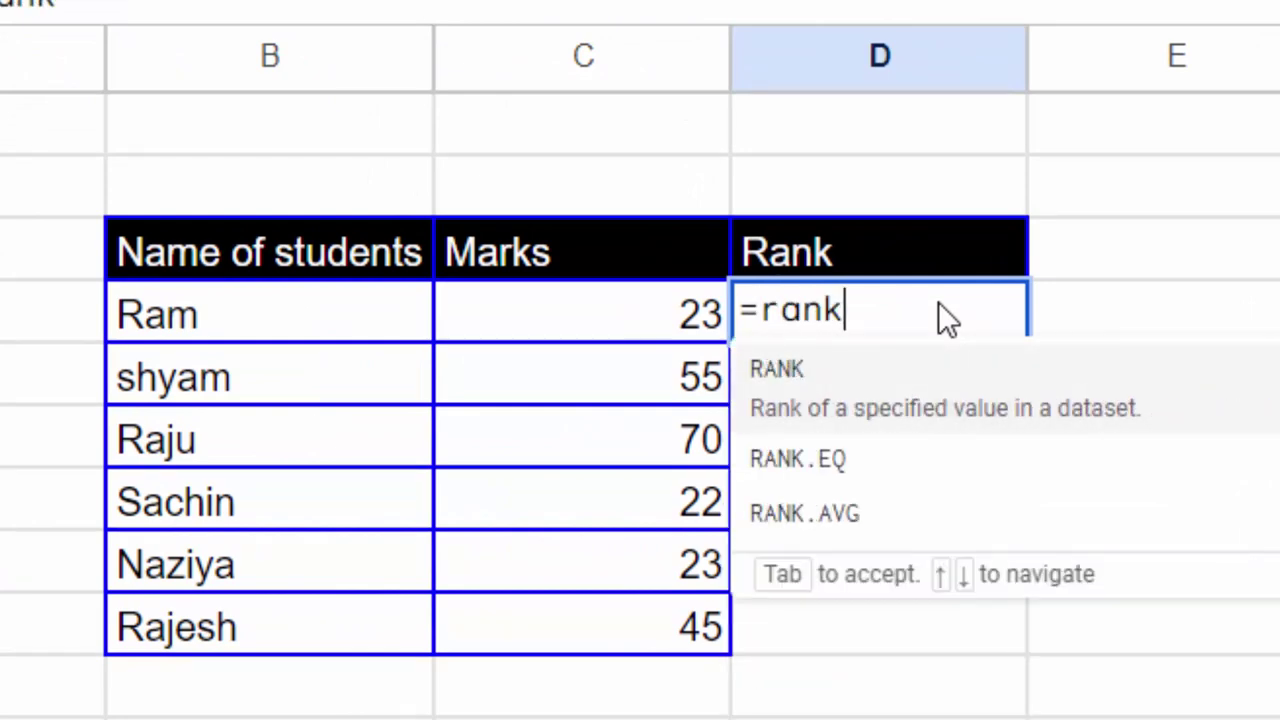
key("Tab")
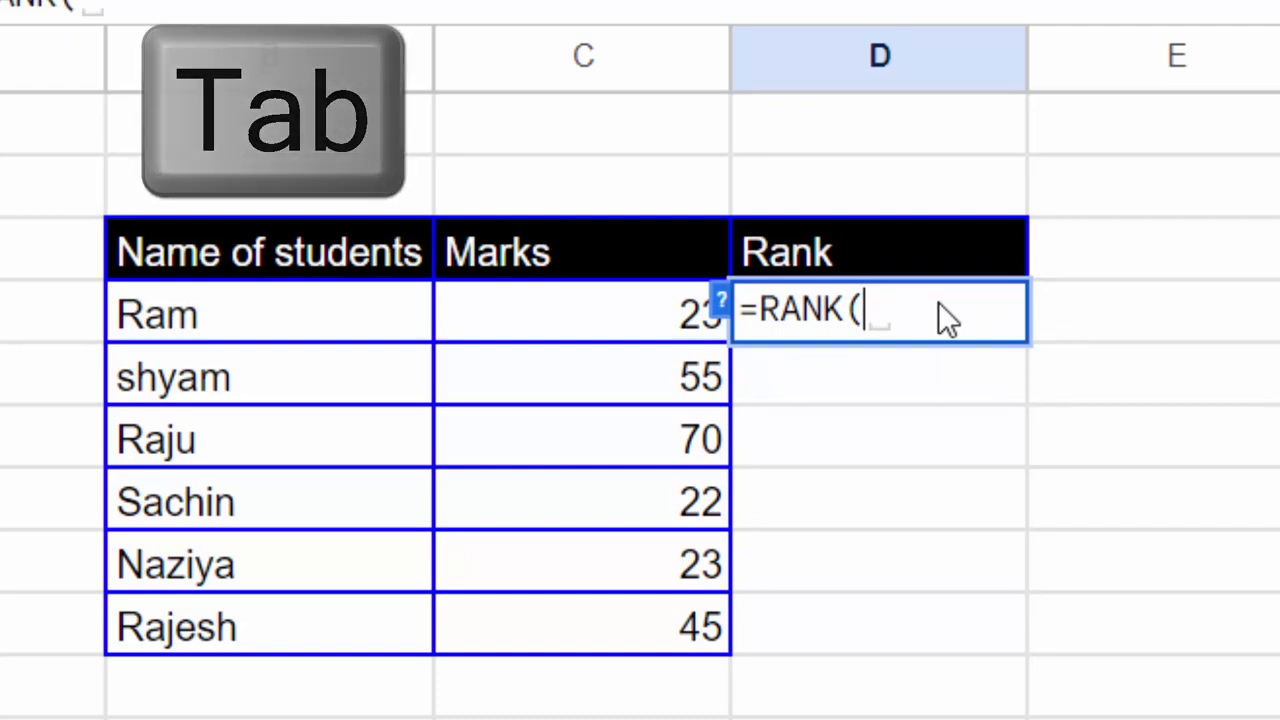
left_click(567, 309)
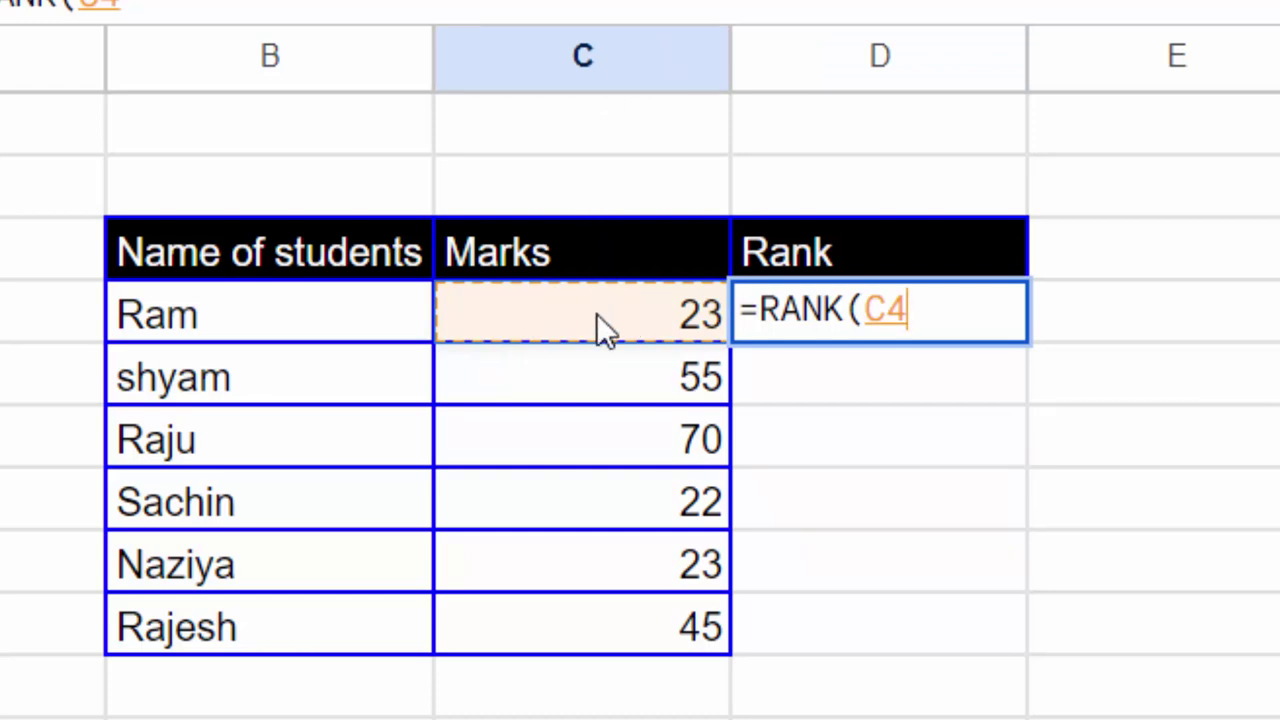
key("BackSpace")
key("BackSpace")
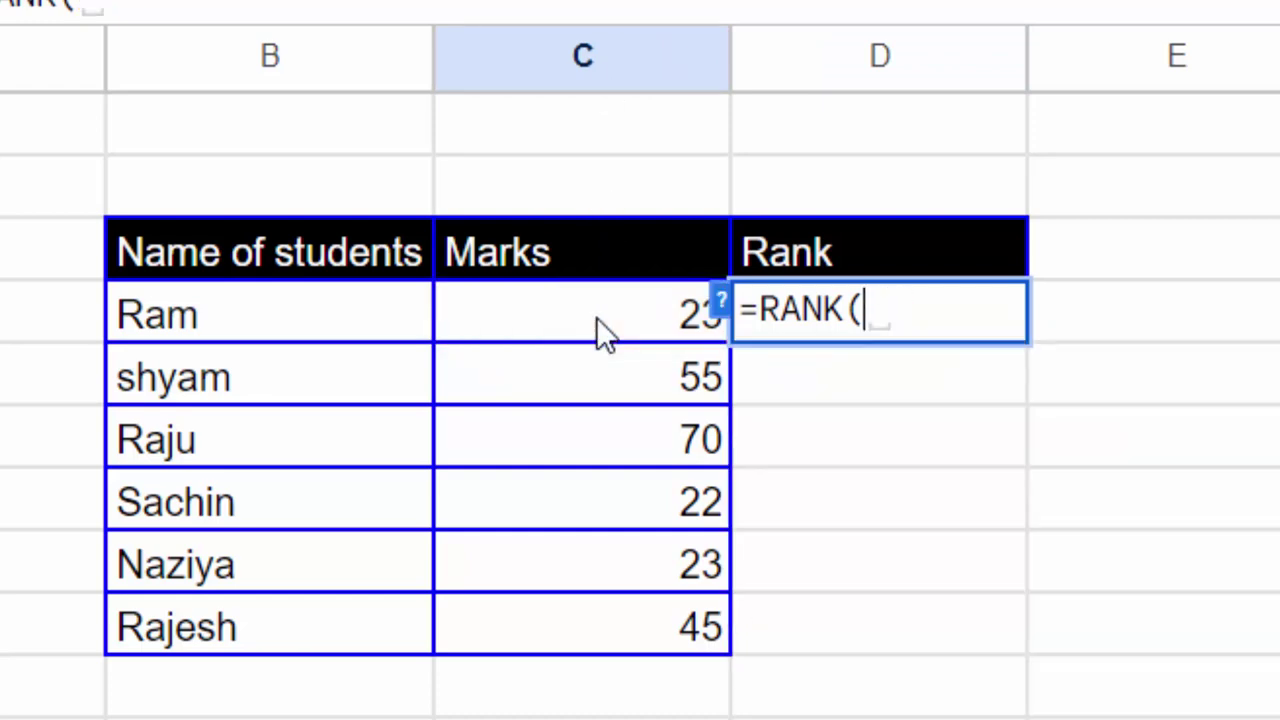
type("c4")
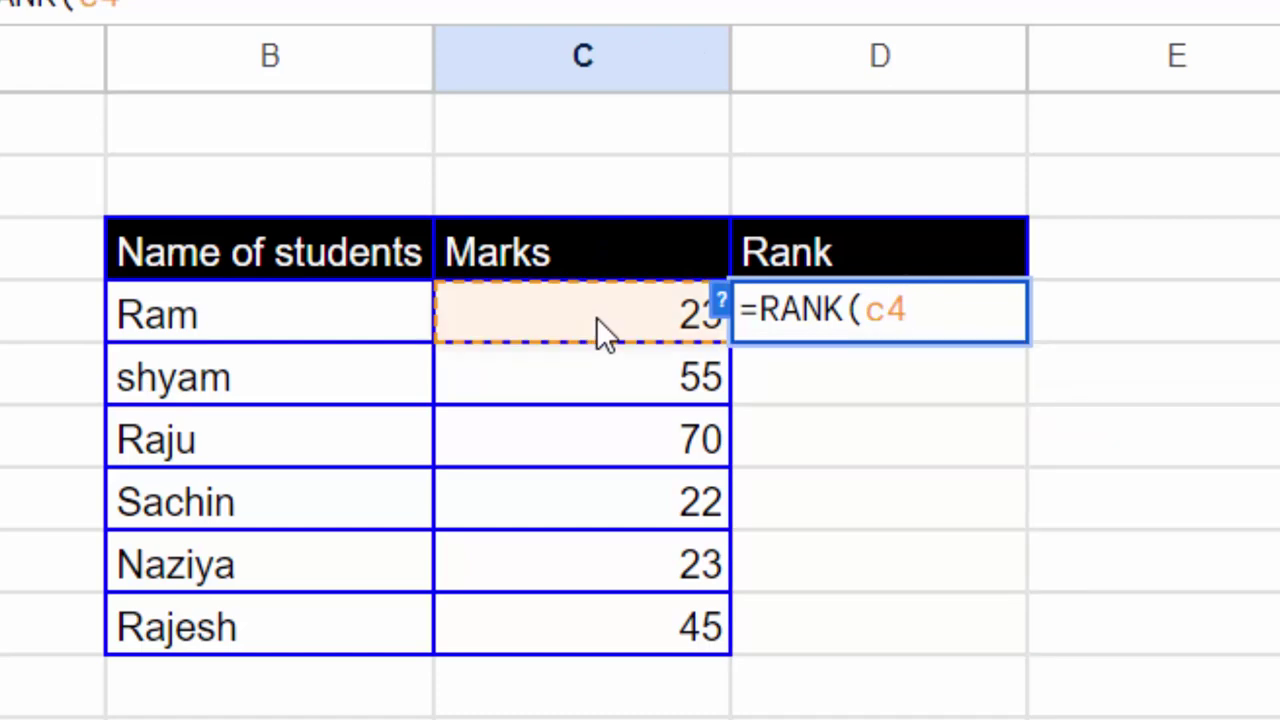
key("BackSpace")
key("BackSpace")
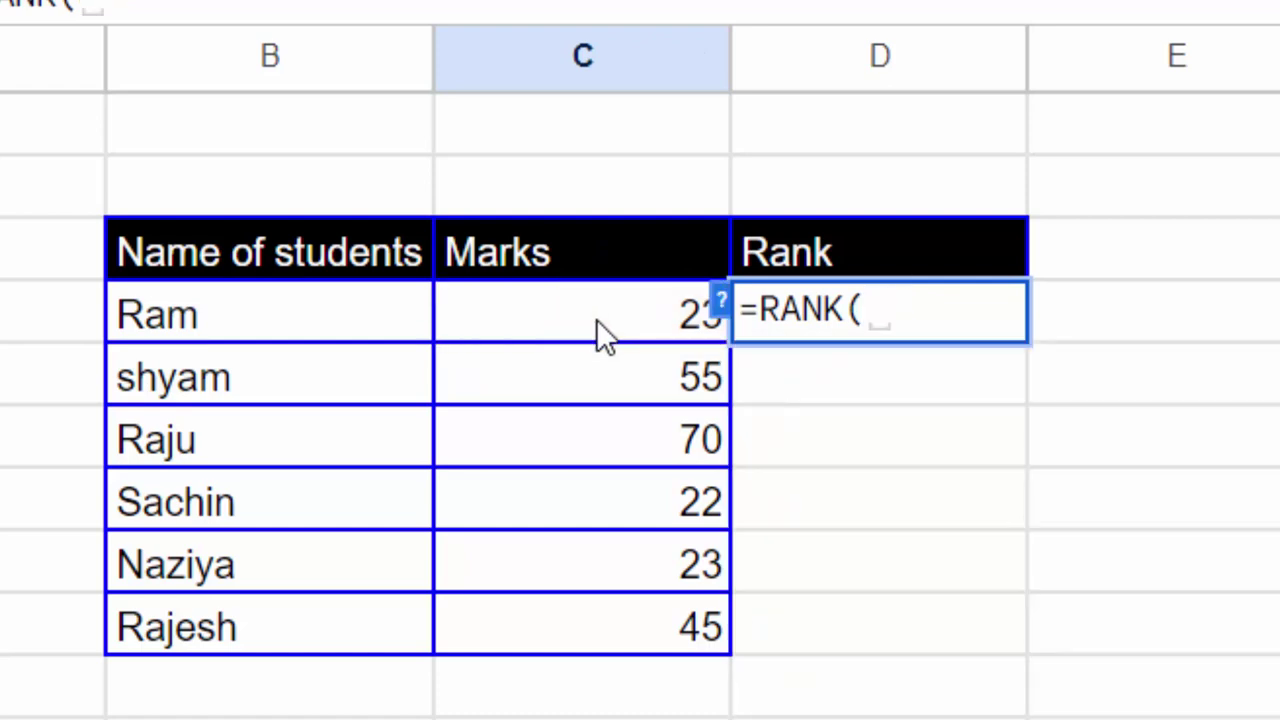
- Complete the RANK formula in D4 with C4 as the value, C4:C9 as the data range and 0 as the order
left_click(596, 320)
type(",")
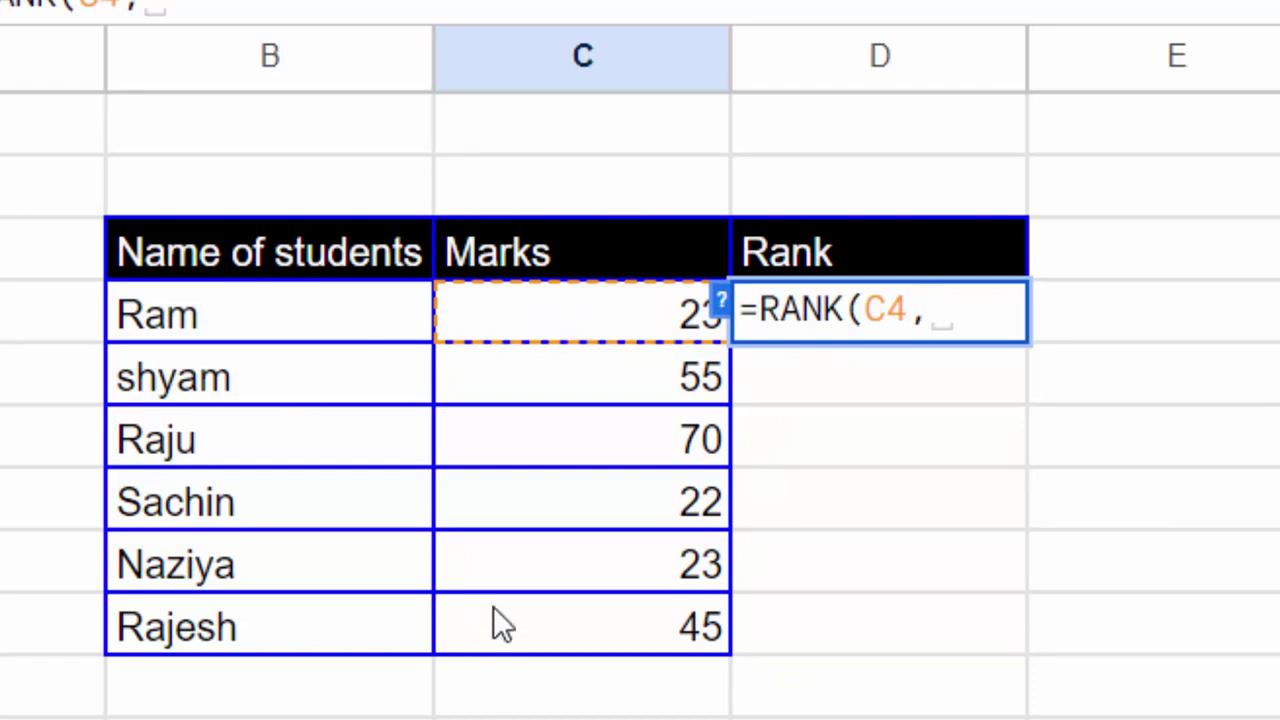
mouse_move(524, 306)
left_mouse_down()
mouse_move(573, 628)
mouse_move(587, 610)
left_mouse_up()
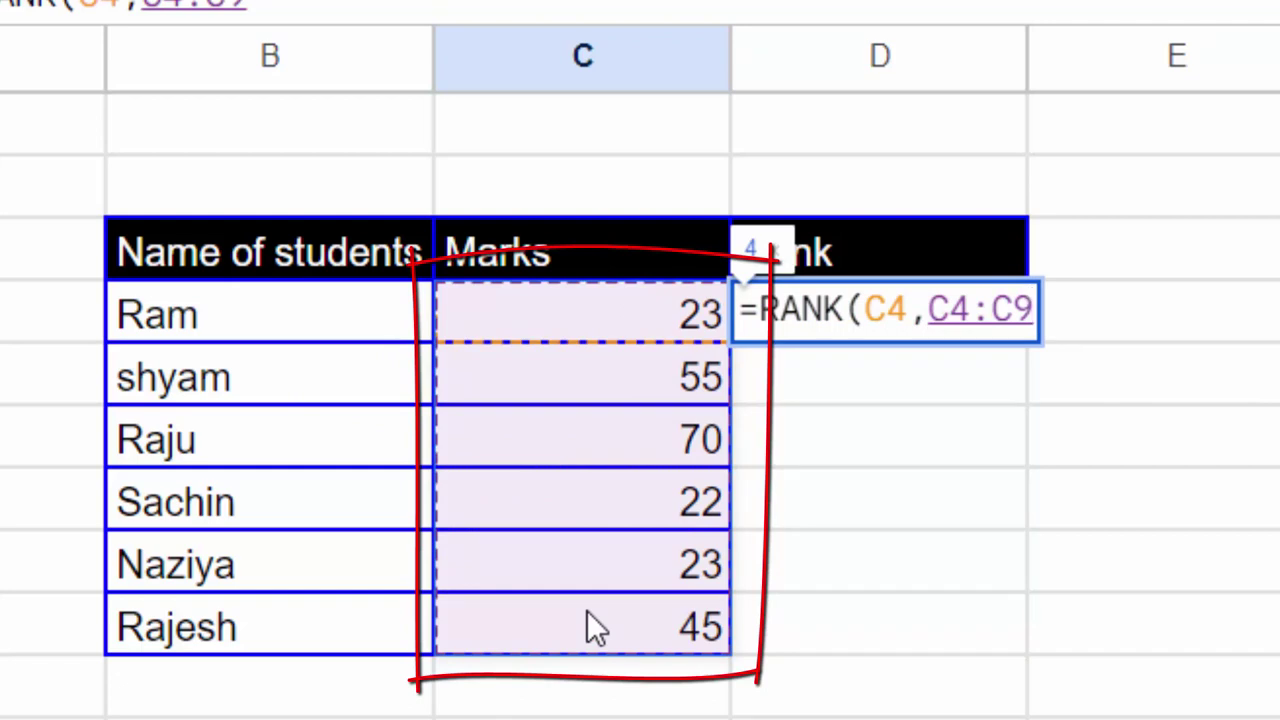
type(",")
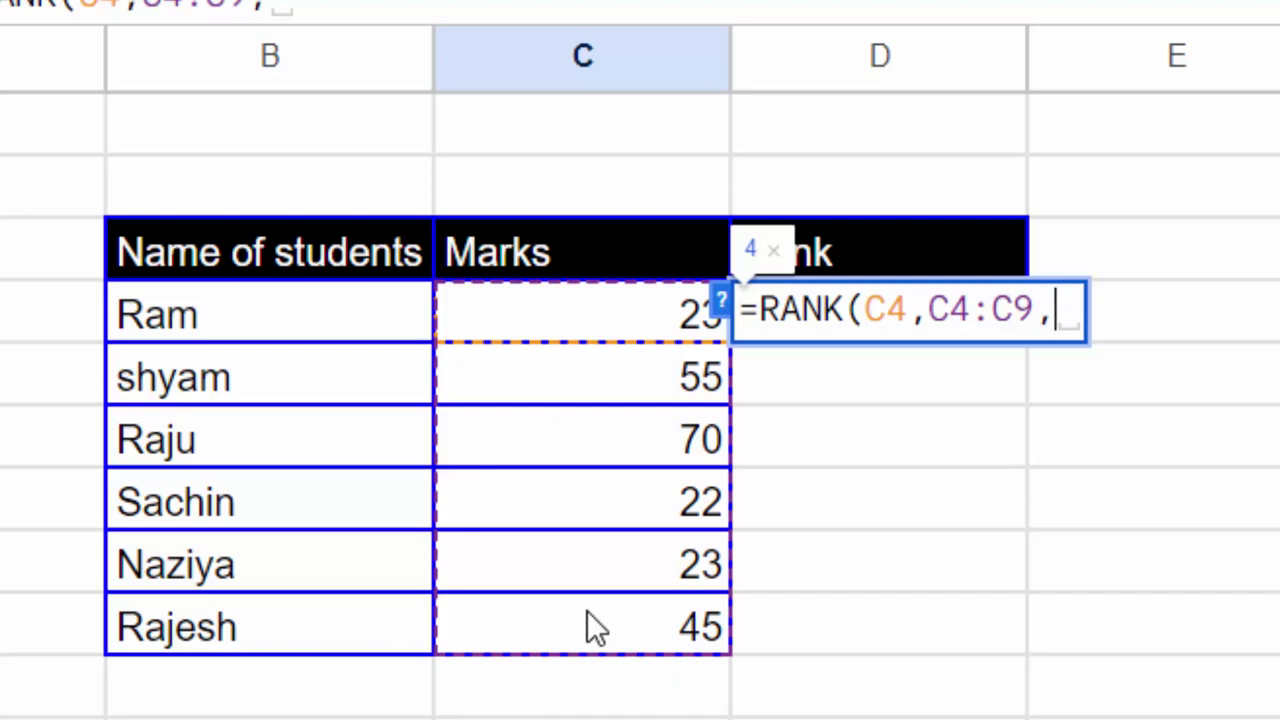
type("0")
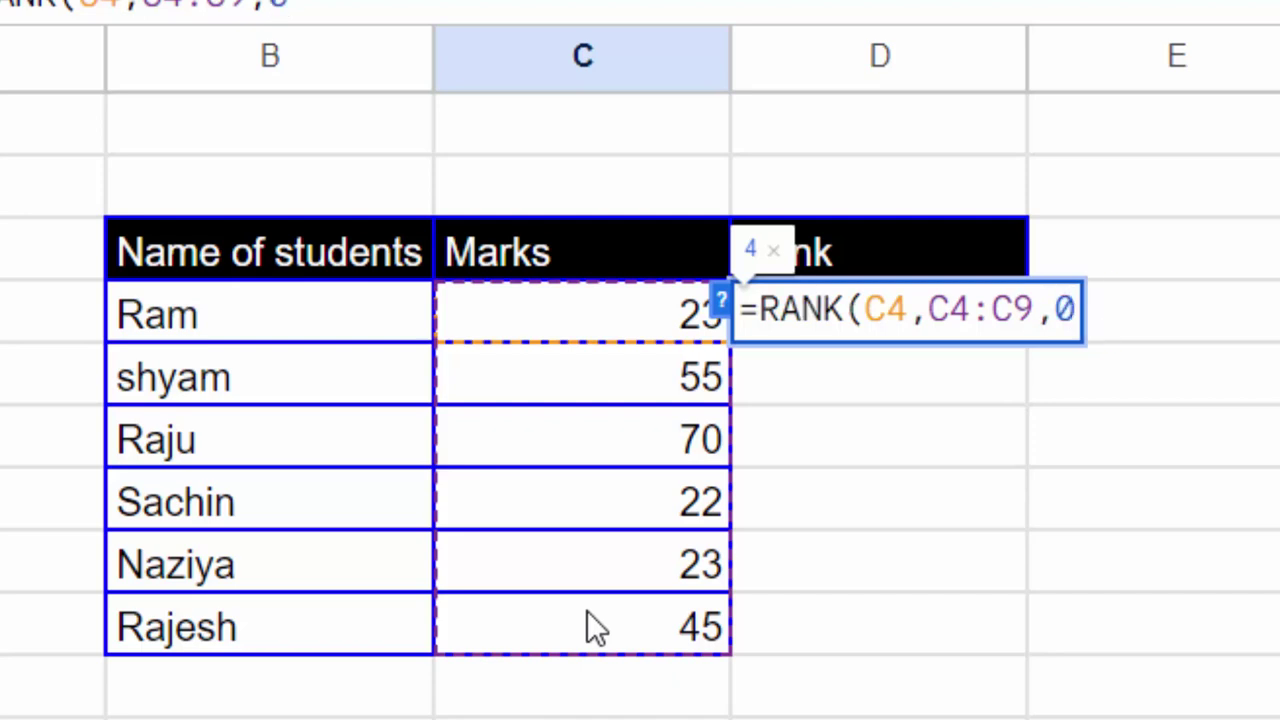
type(")")
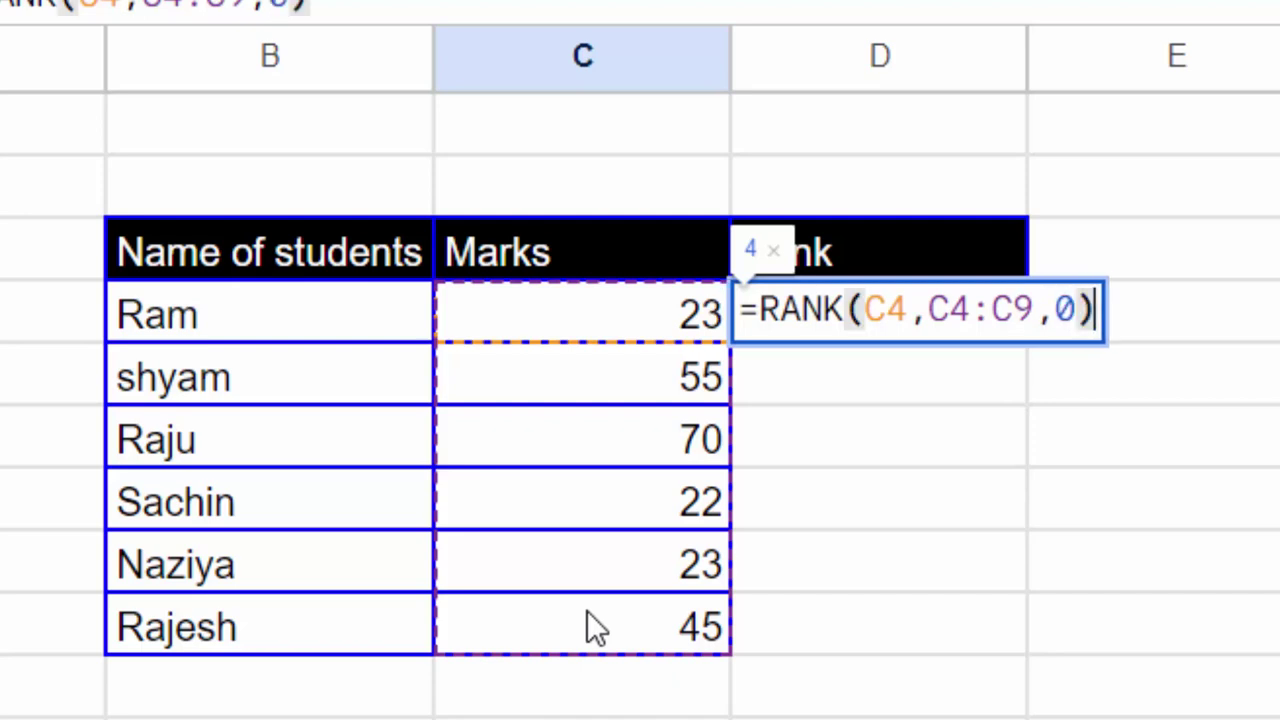
key("Return")
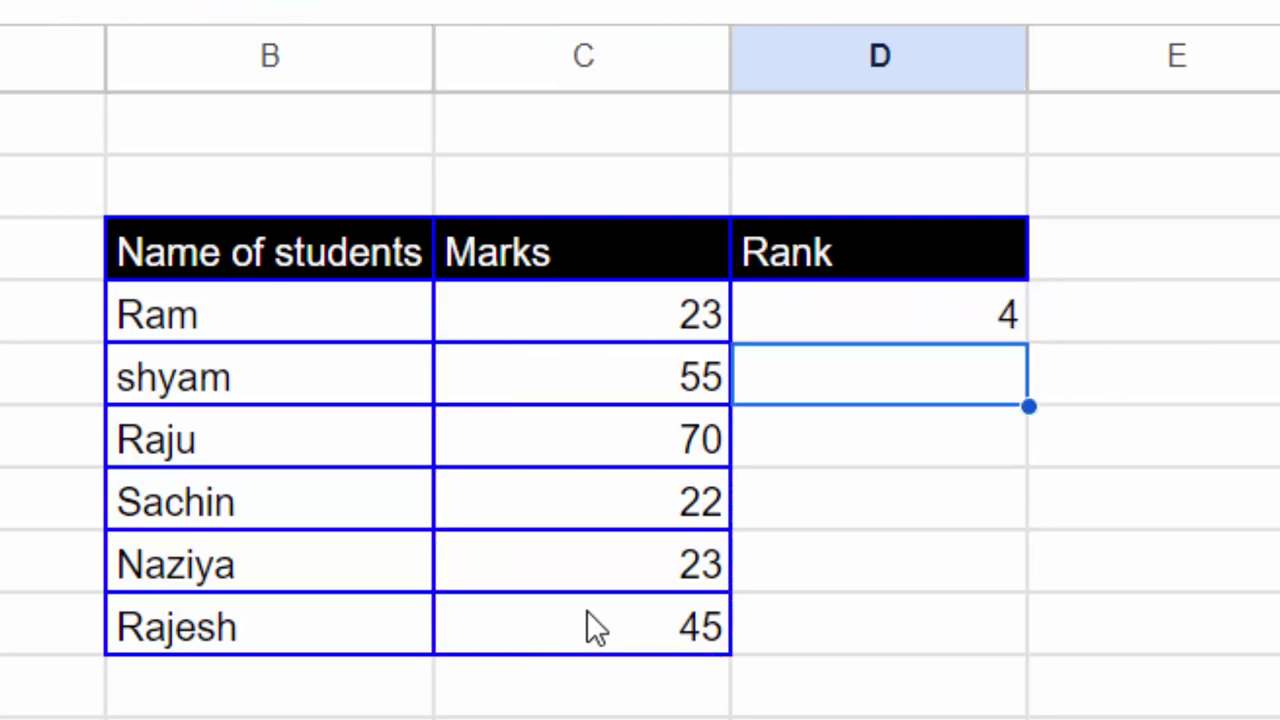
- Fill the RANK formula from D4 down to D9 with the data range locked as $C$4:$C$9
left_click(960, 314)
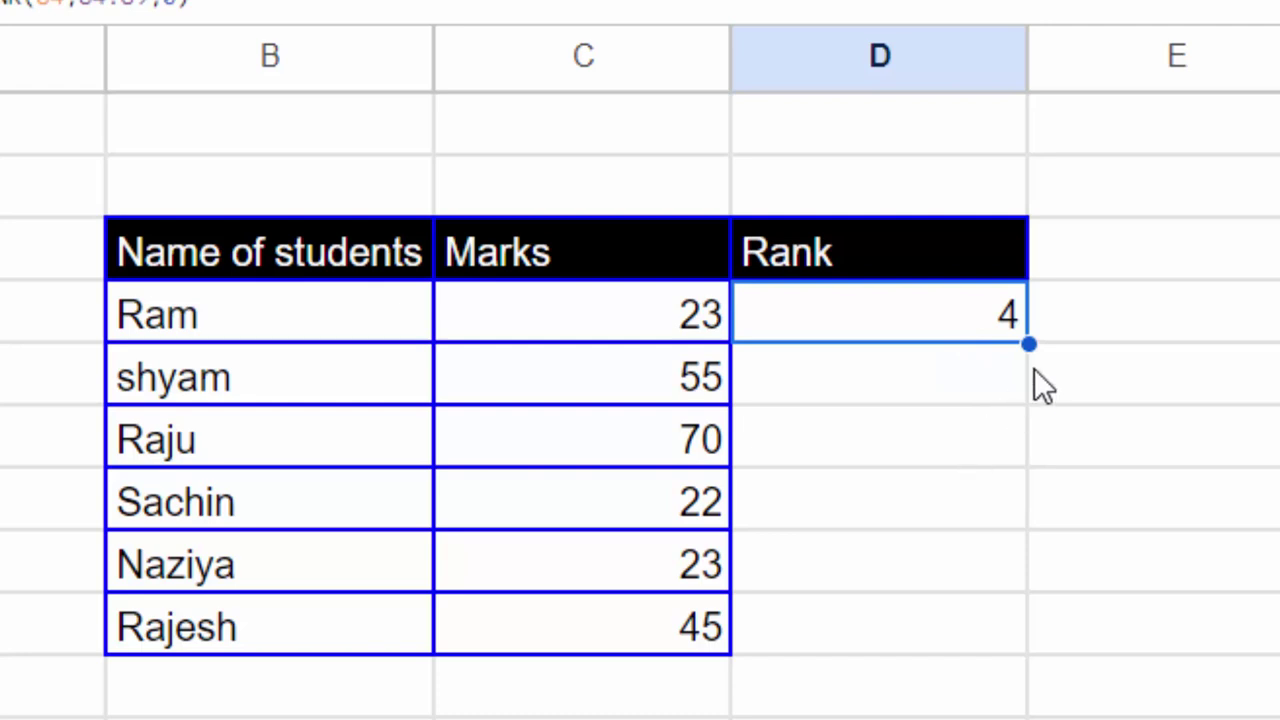
left_click_drag(1027, 345, 1025, 650)
left_click(1068, 438)
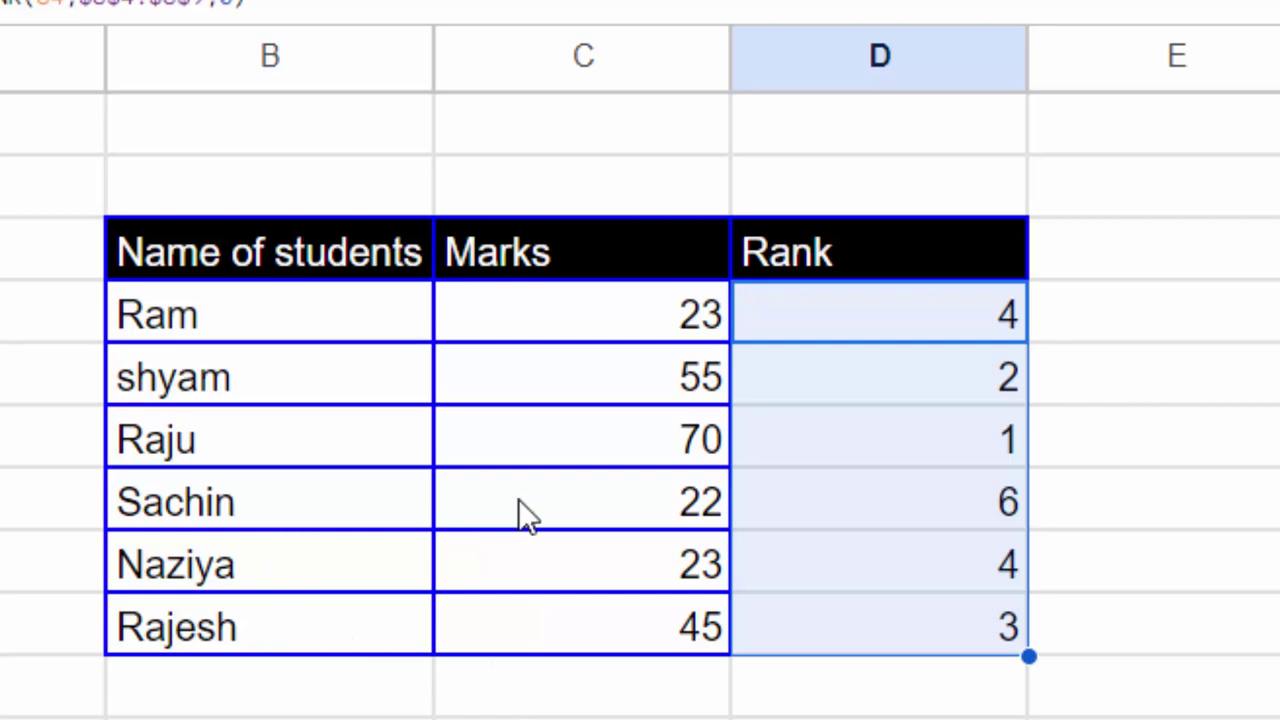
- Highlight the first-rank cell D6, beside the mark of 70, with a bright green fill
left_click(640, 320)
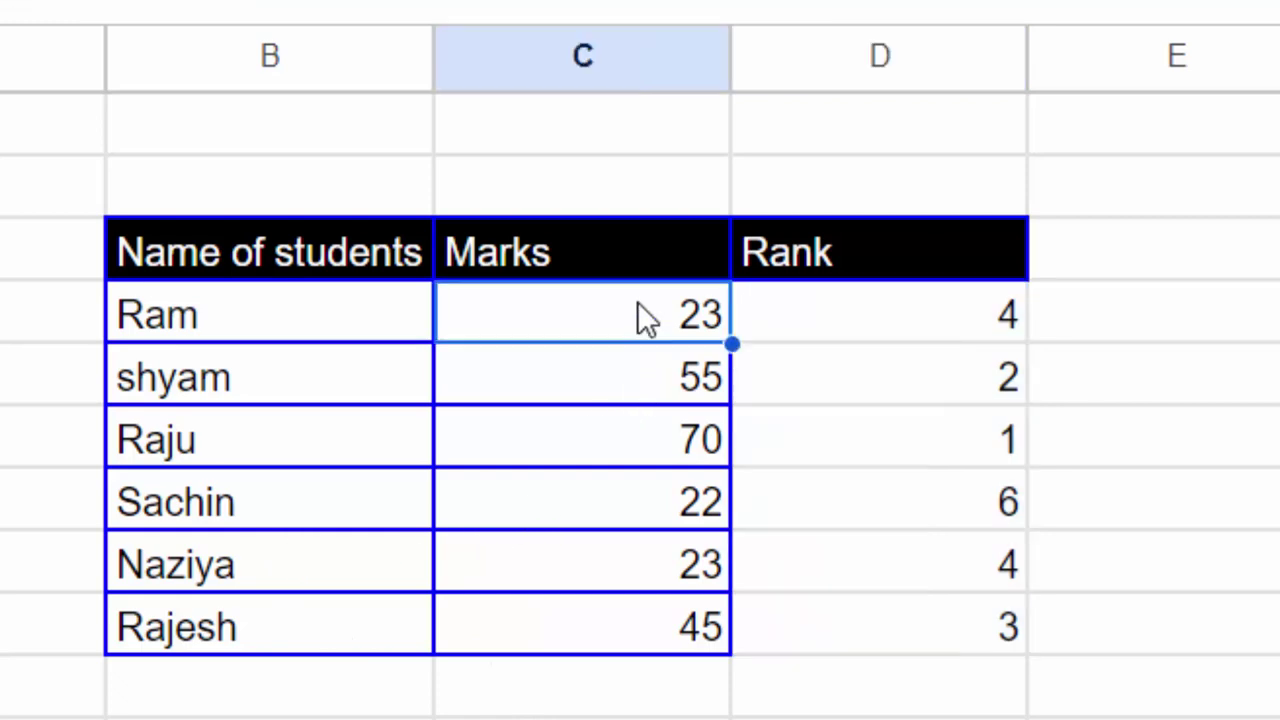
left_click(643, 398)
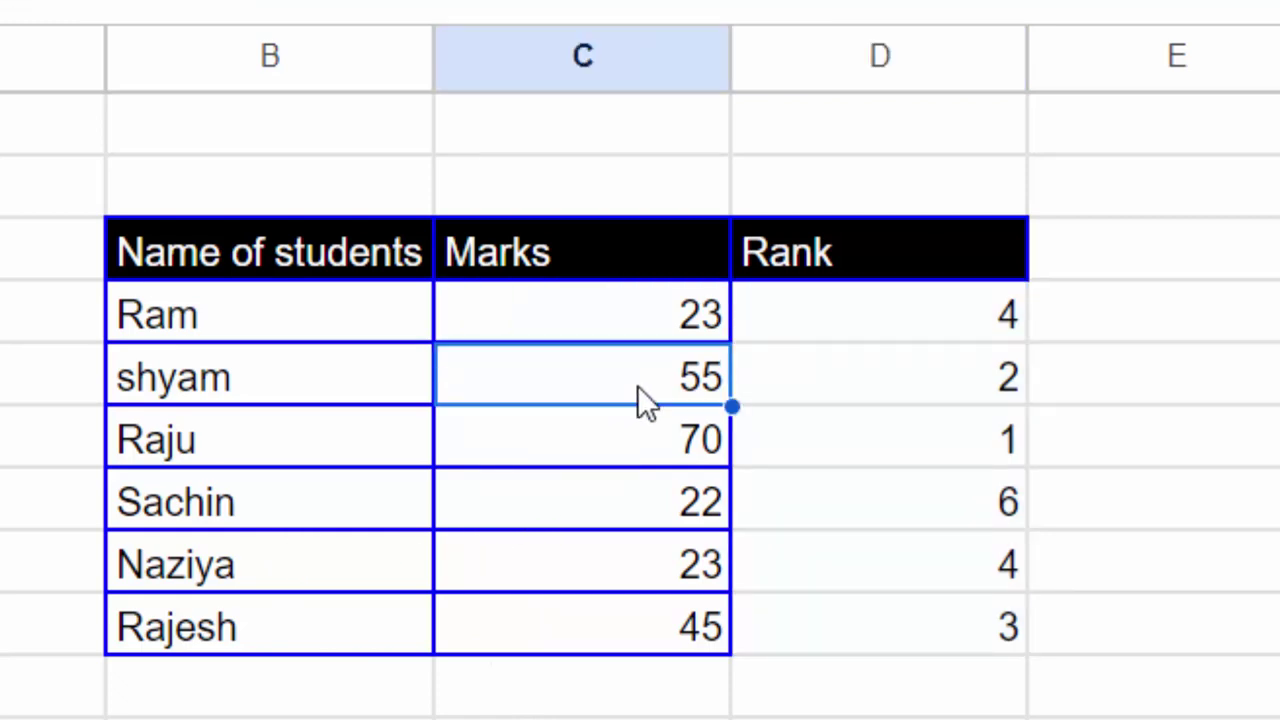
left_click(636, 441)
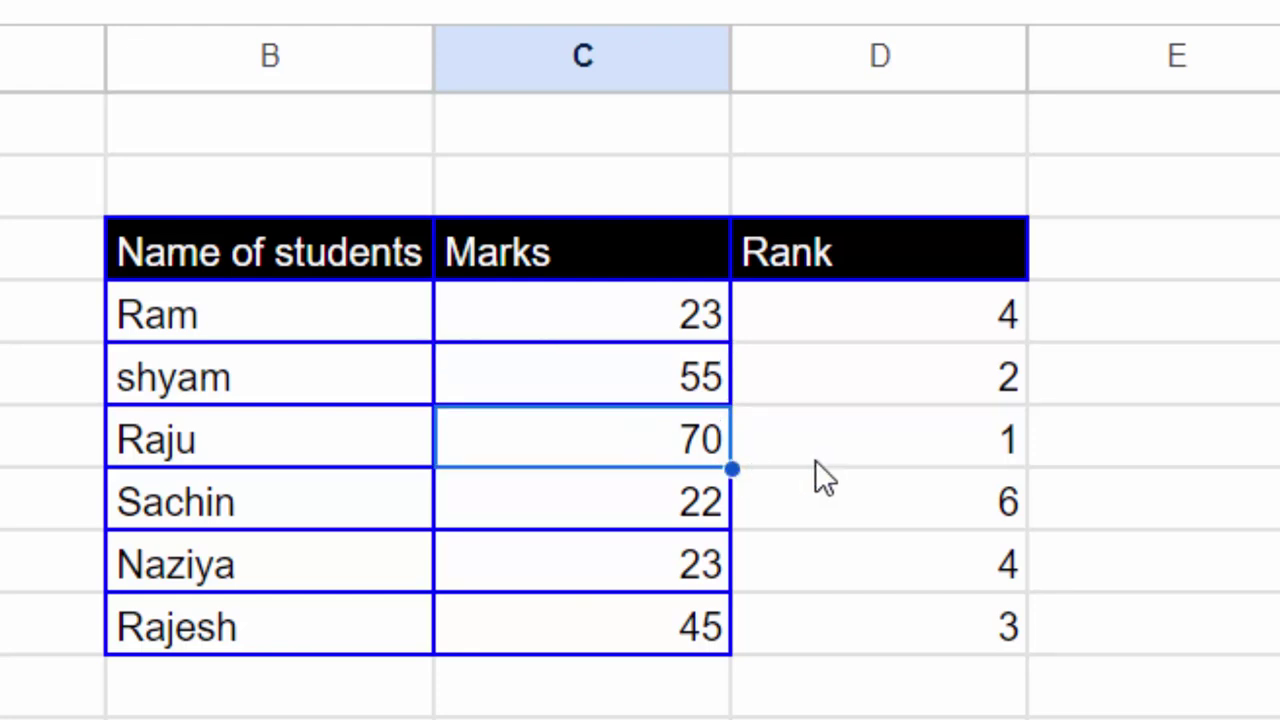
left_click(913, 421)
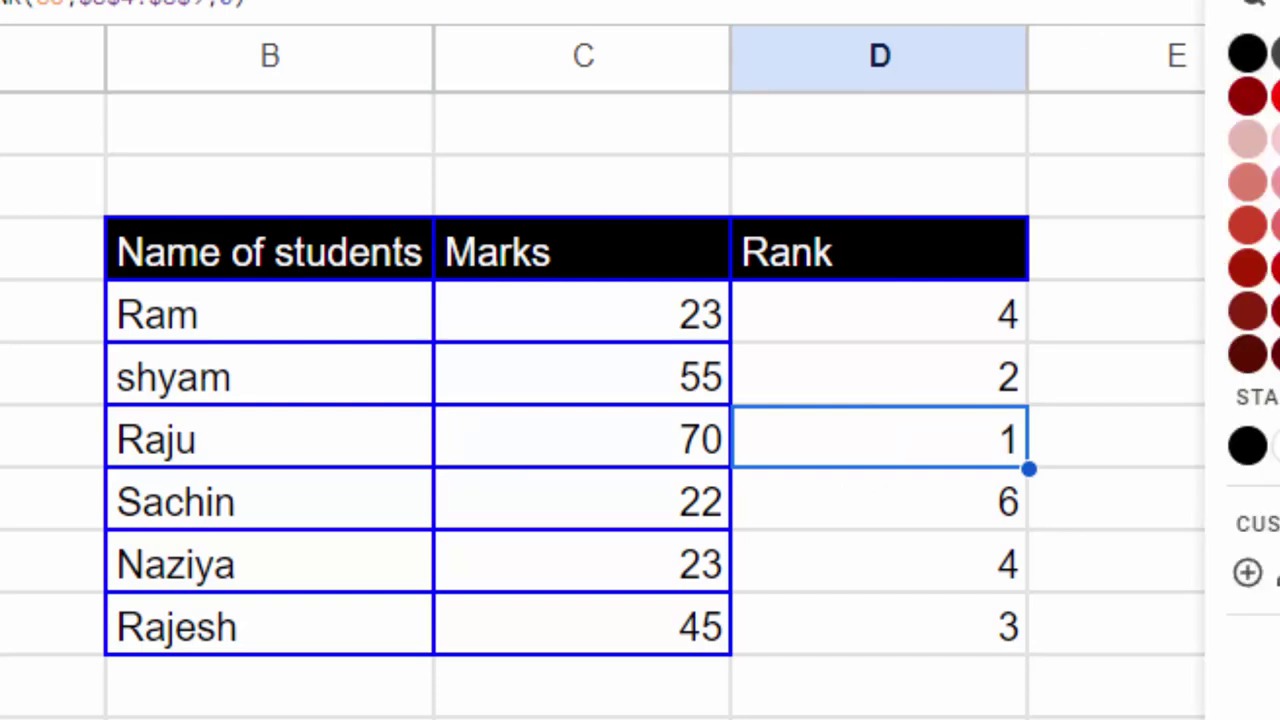
left_click(1200, 498)
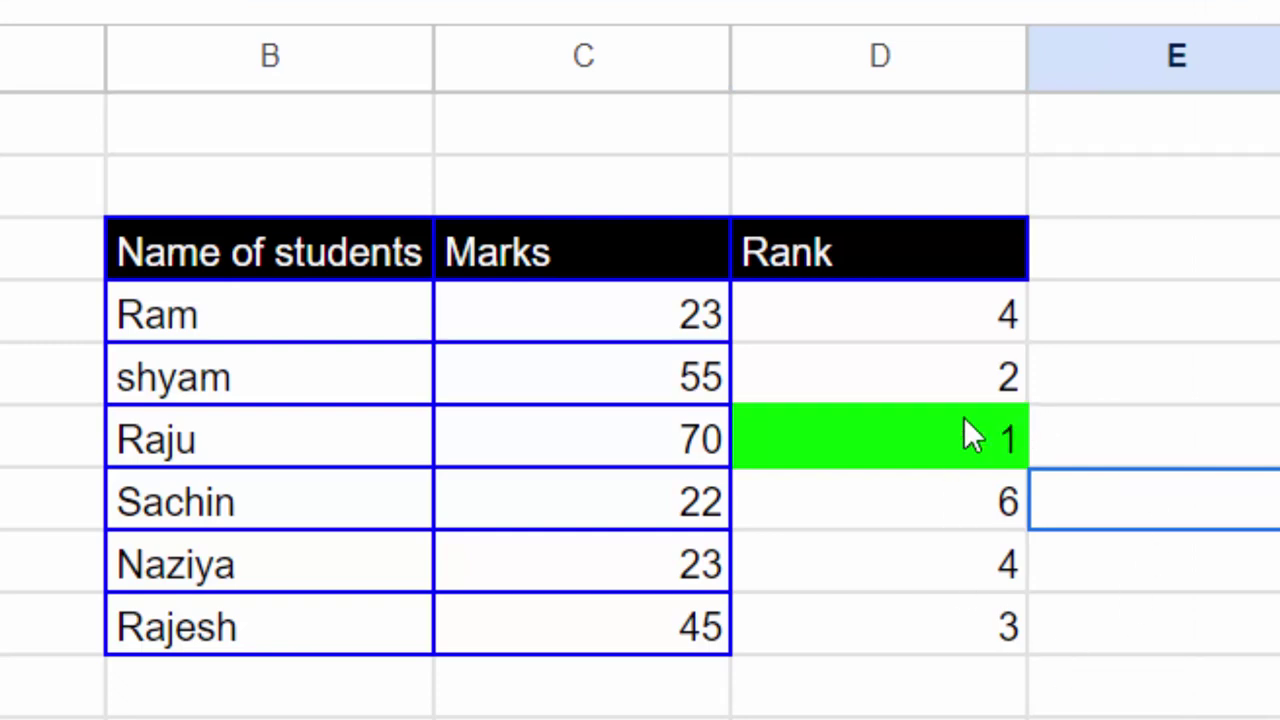
- Highlight the second-rank cell D5, beside the mark of 55, with a yellow fill
left_click(670, 385)
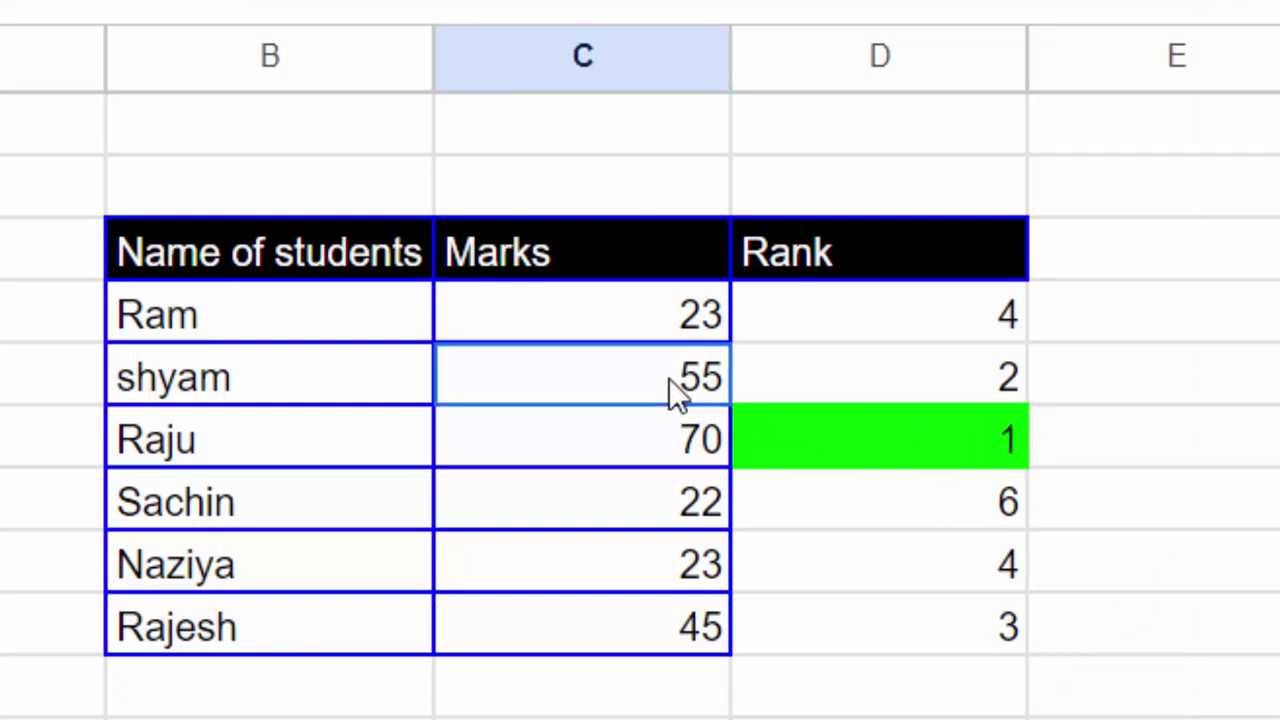
left_click(862, 381)
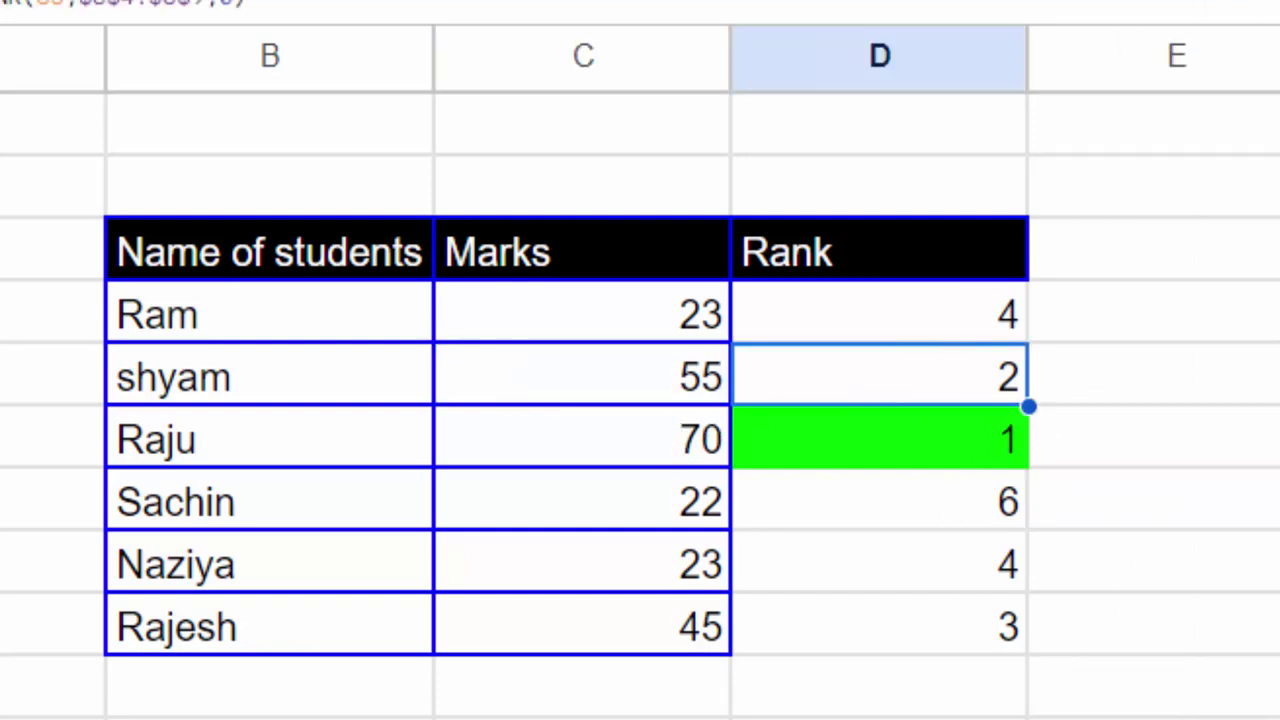
left_click(1257, 23)
left_click(1275, 94)
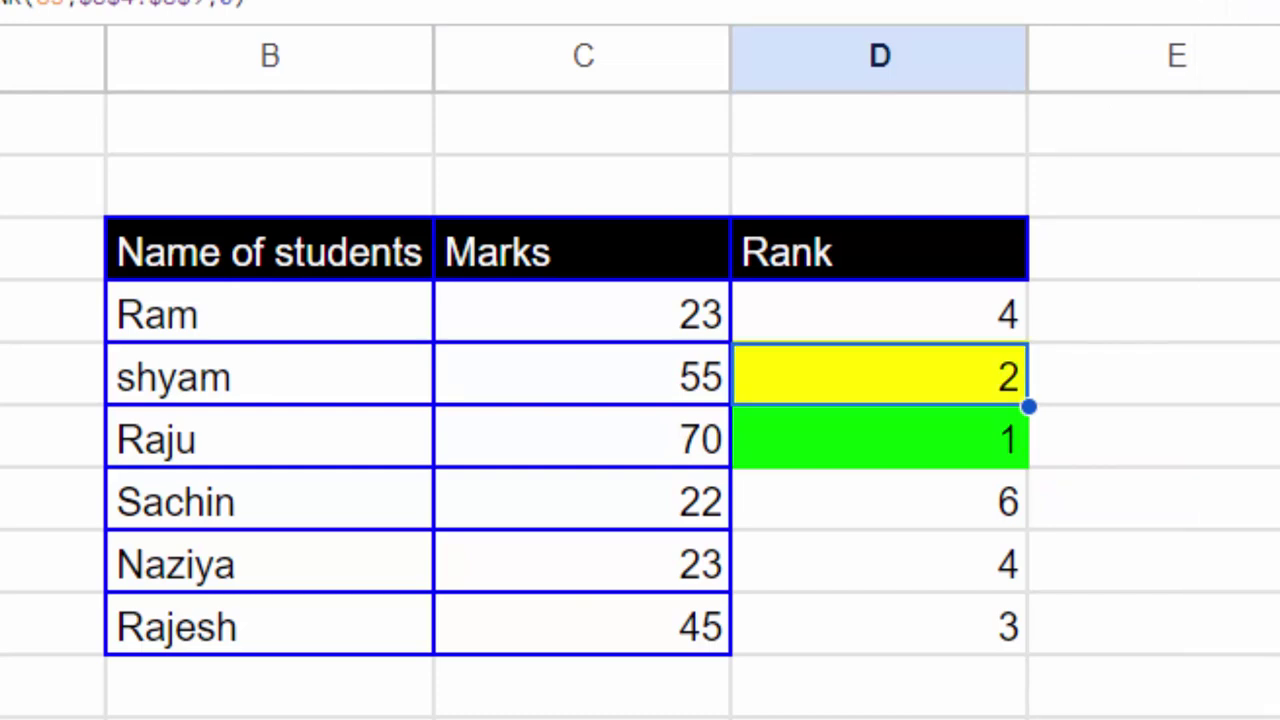
left_click(1190, 535)
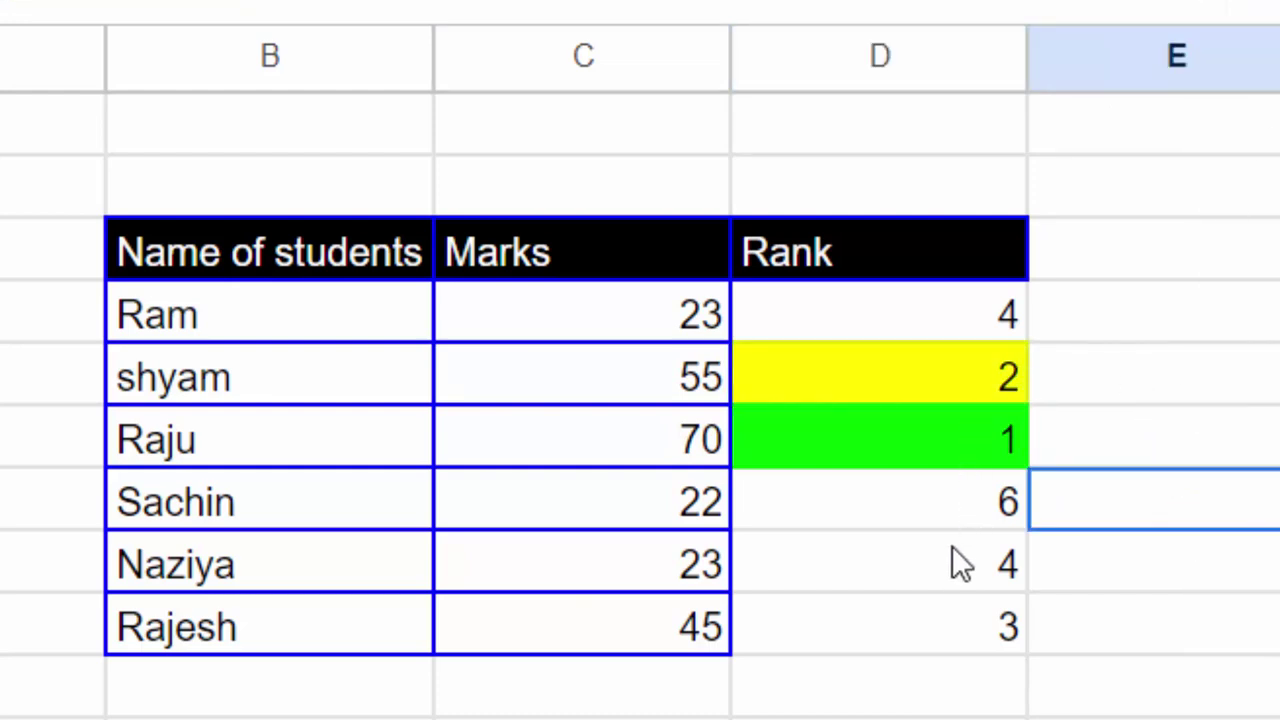
- Highlight the third-rank cell D9, beside the mark of 45, with a light red fill
left_click(825, 624)
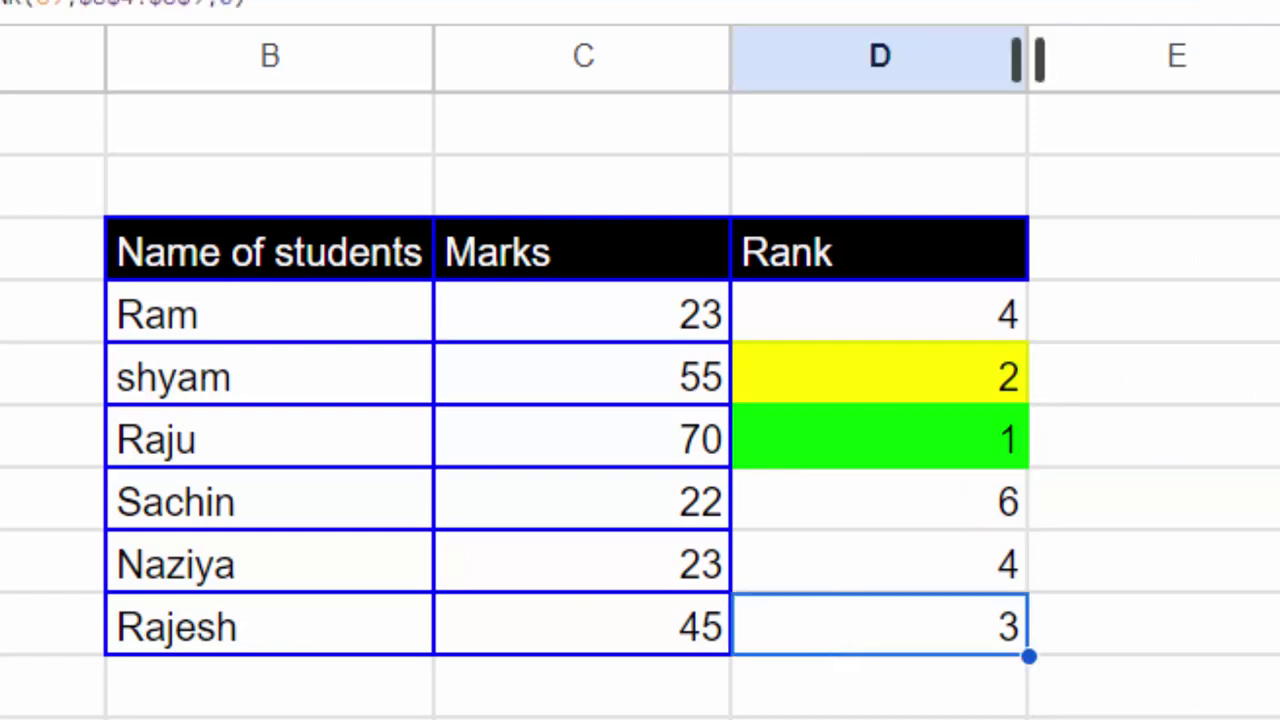
left_click(1229, 8)
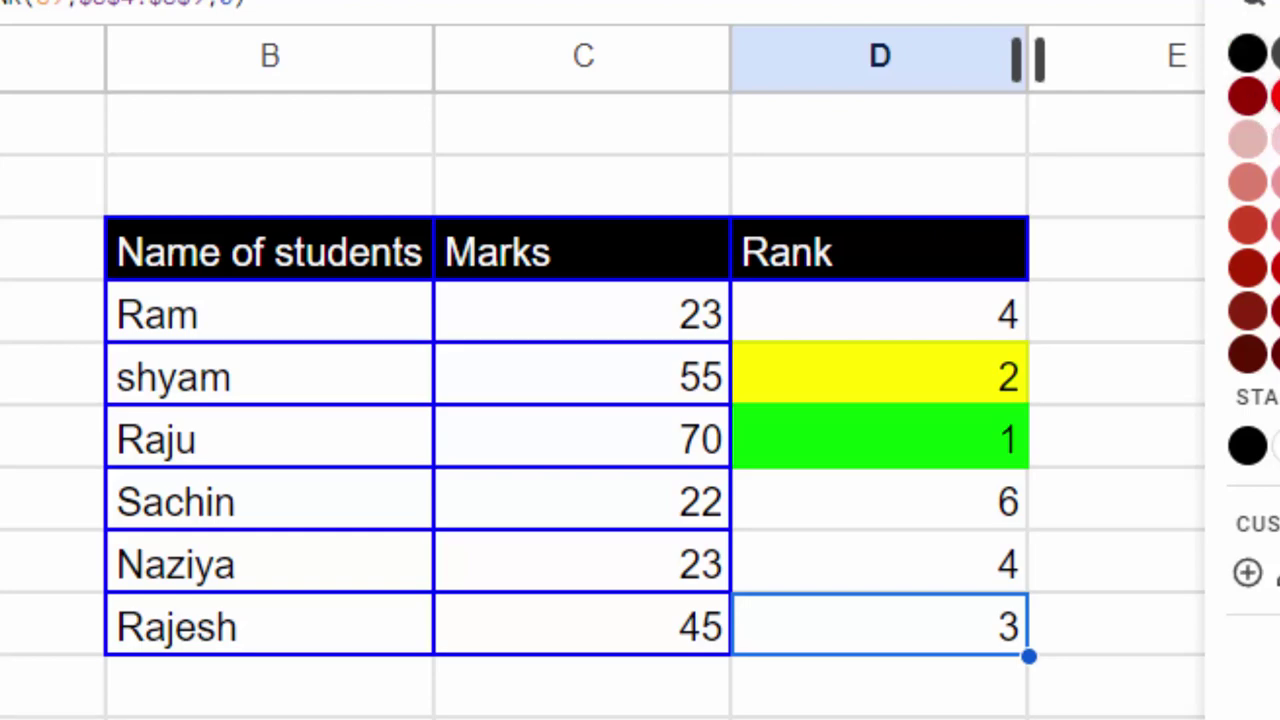
left_click(1276, 198)
left_click(1194, 618)
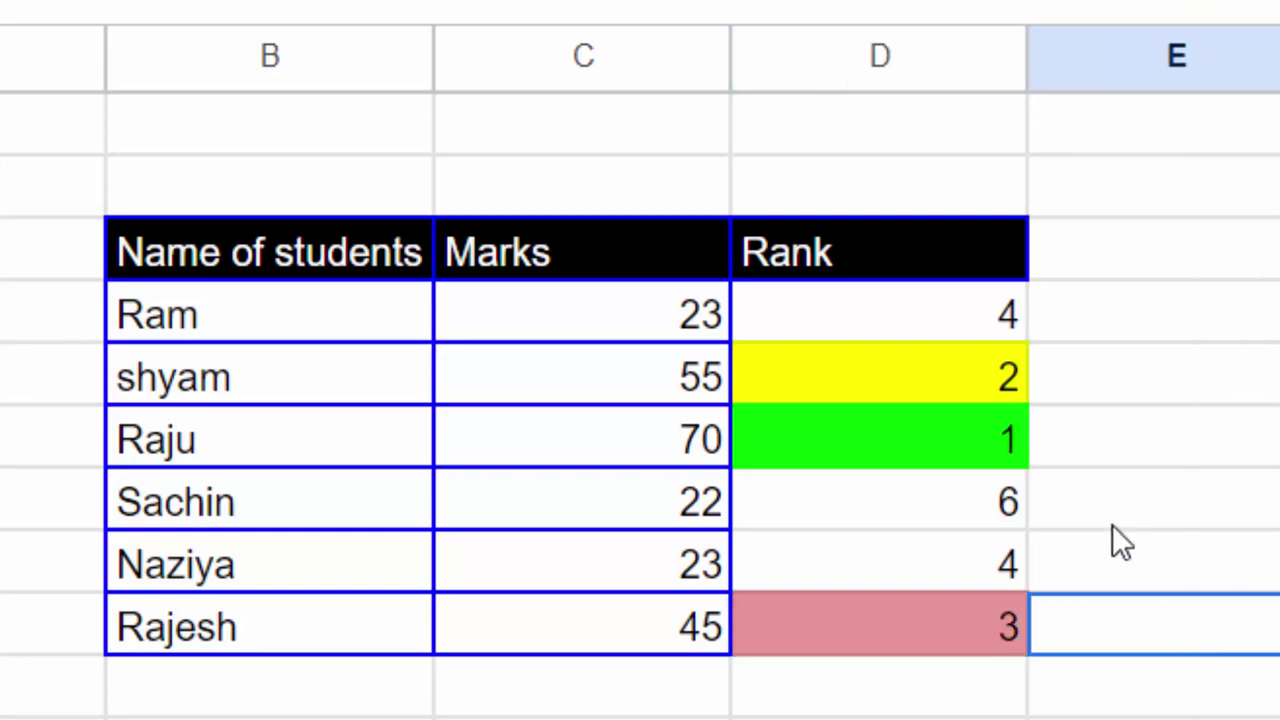
- Highlight the two tied fourth-rank cells D4 and D8, beside the marks of 23, with a light blue fill
left_click(948, 570)
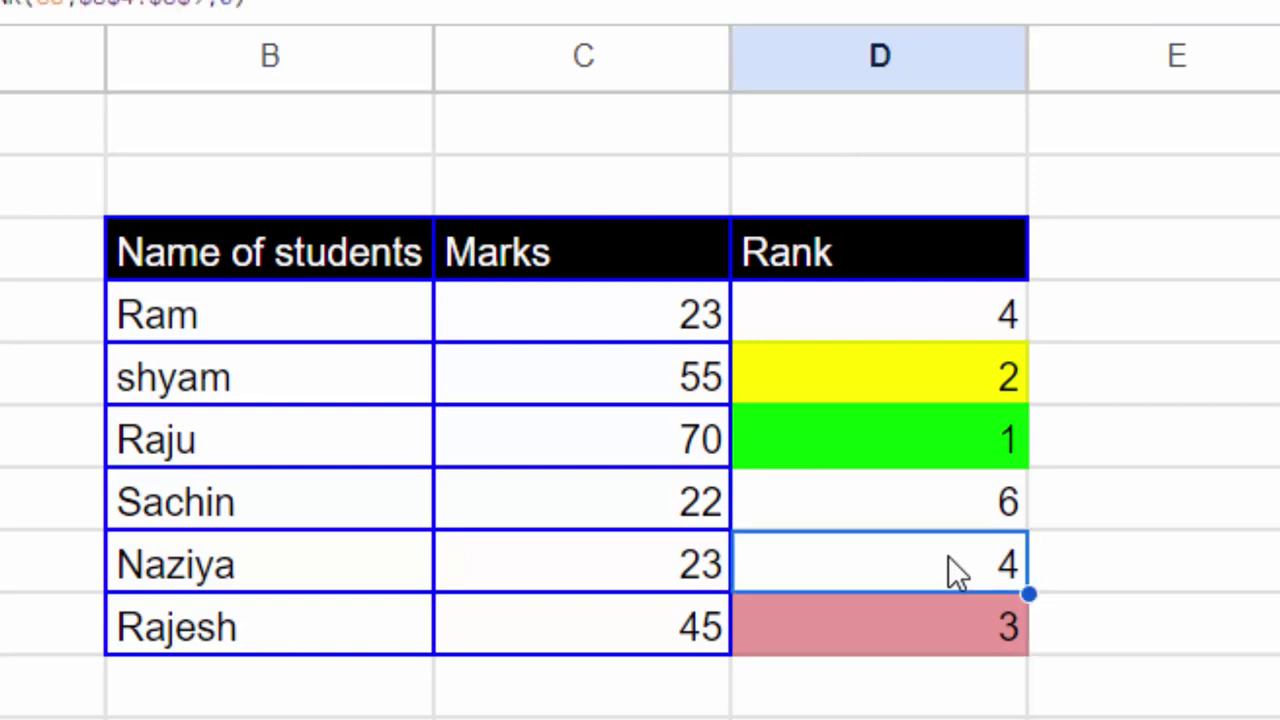
left_click(971, 322, "ctrl")
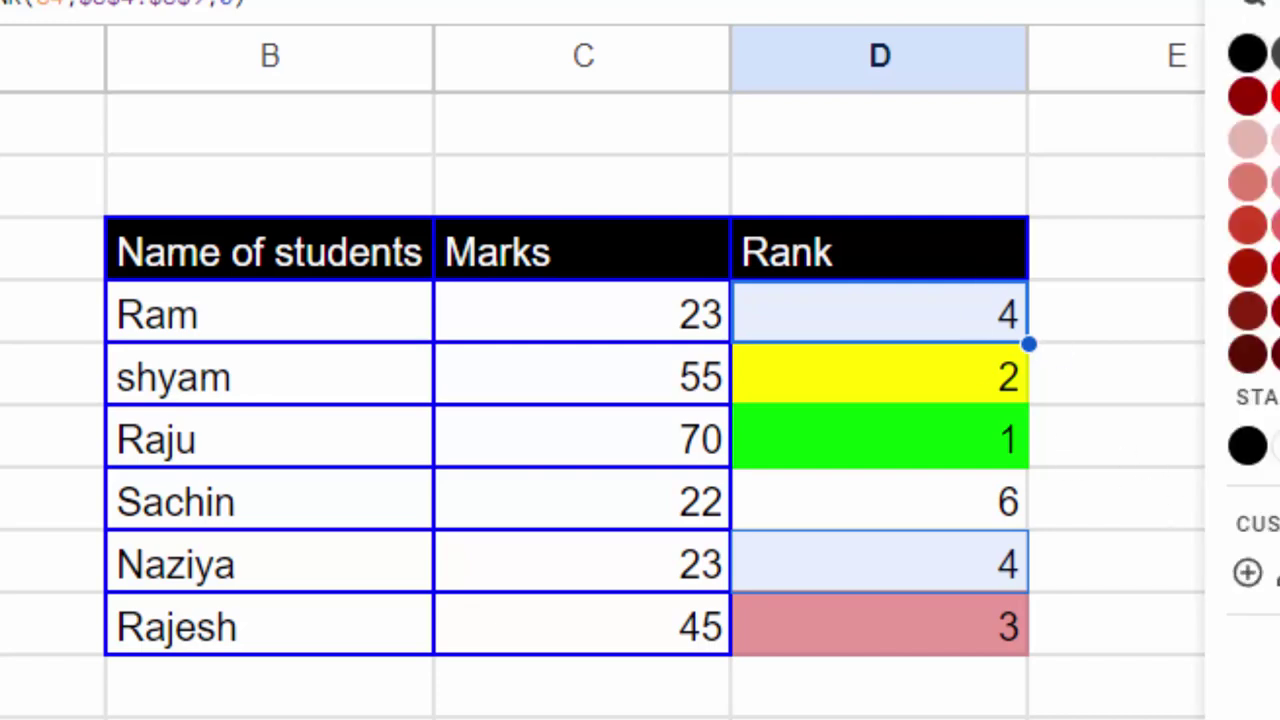
left_click(1270, 185)
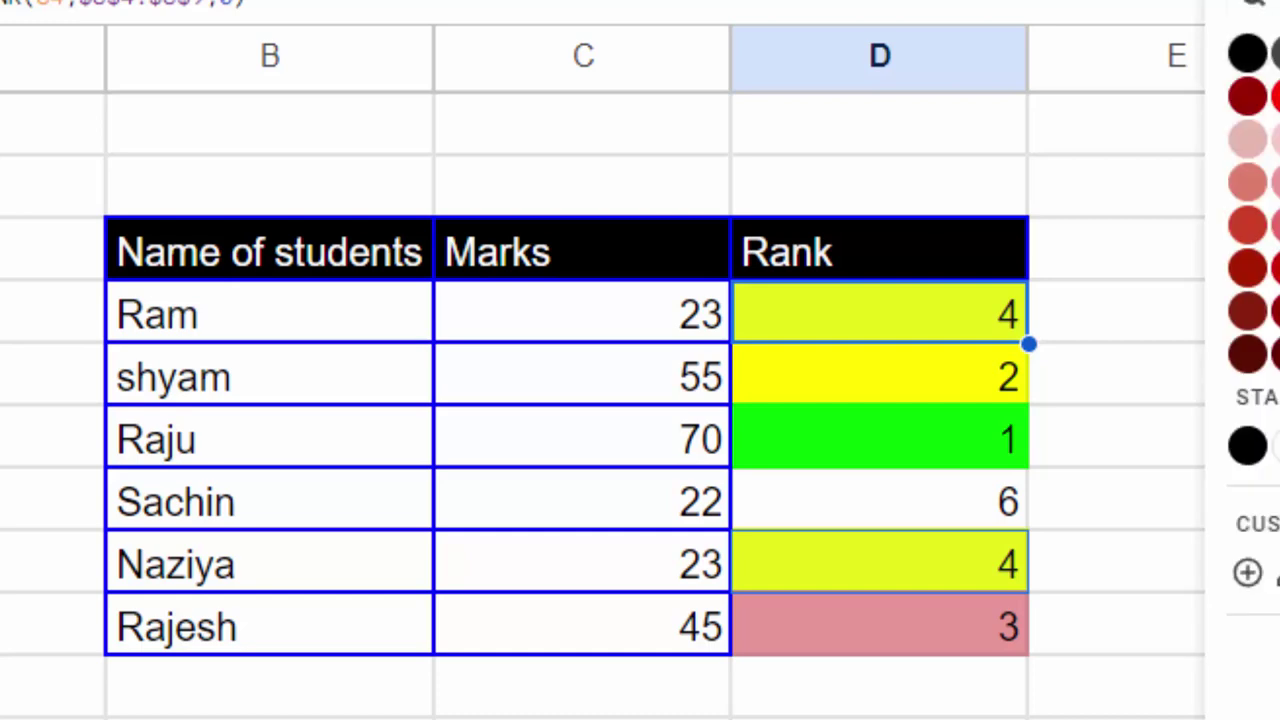
left_click(1150, 498)
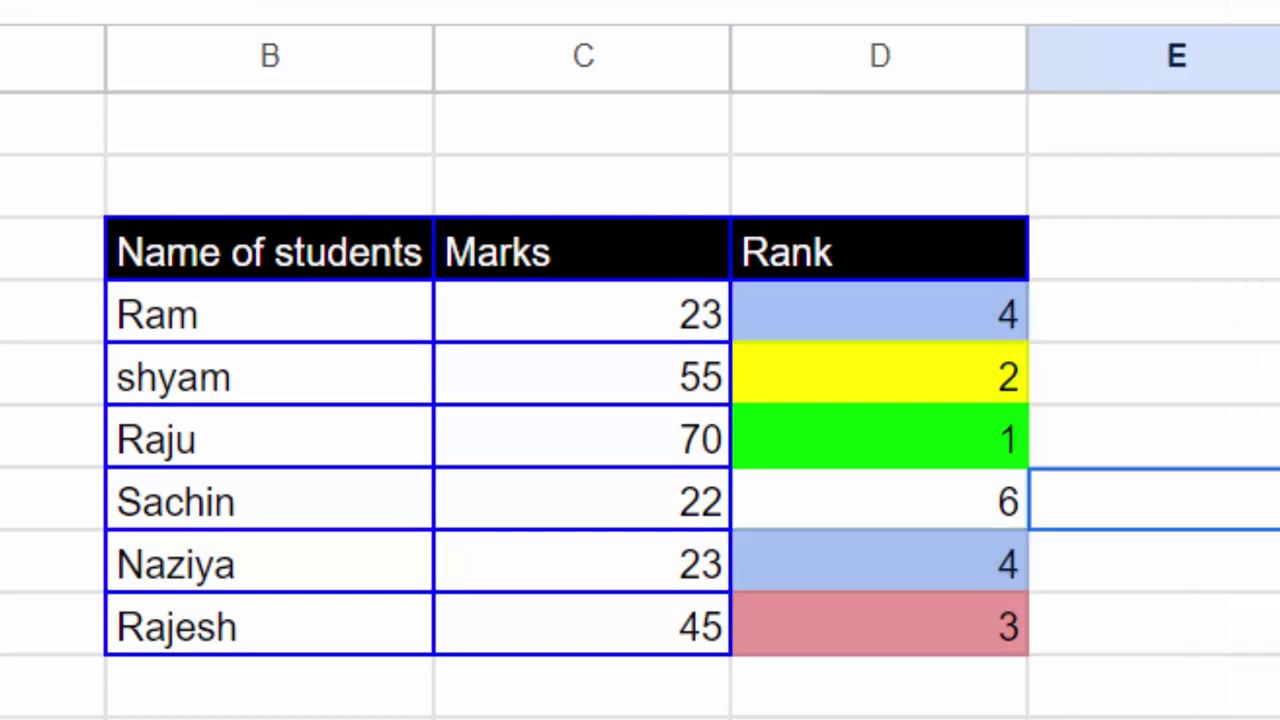
- Change the first student's mark in C4 to 33 and check the rank in D8
left_click(938, 495)
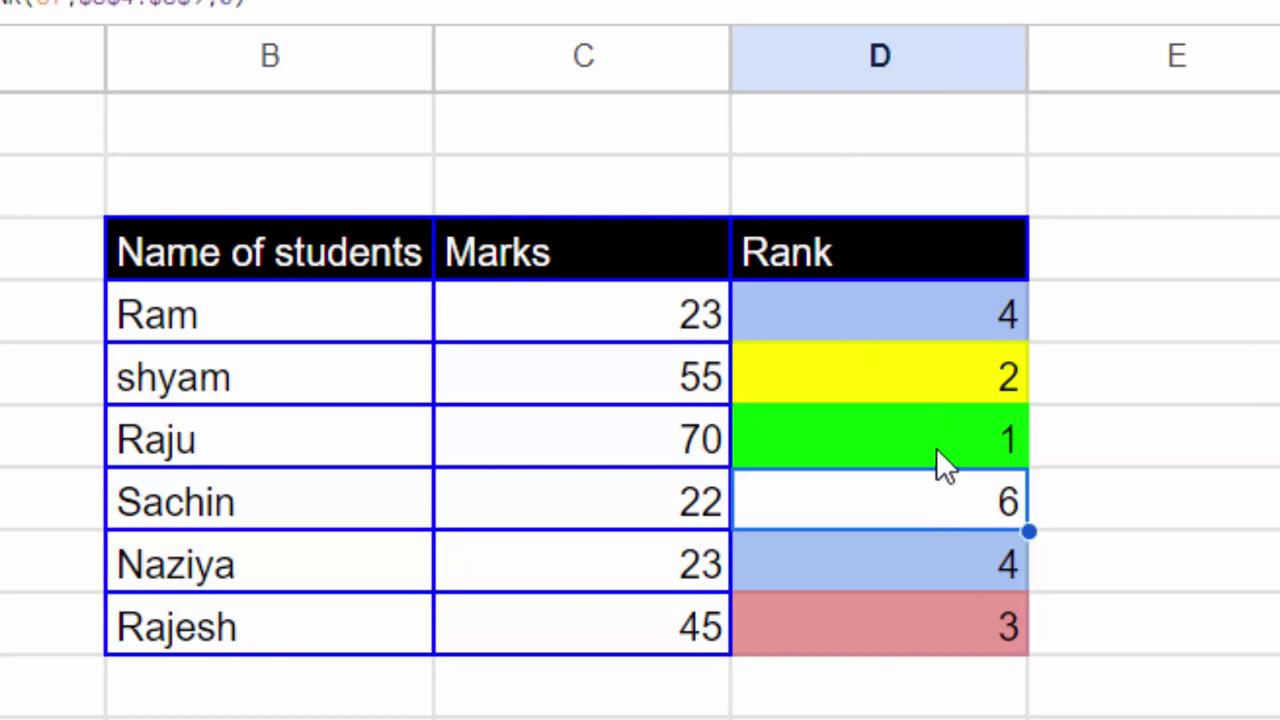
left_click(676, 328)
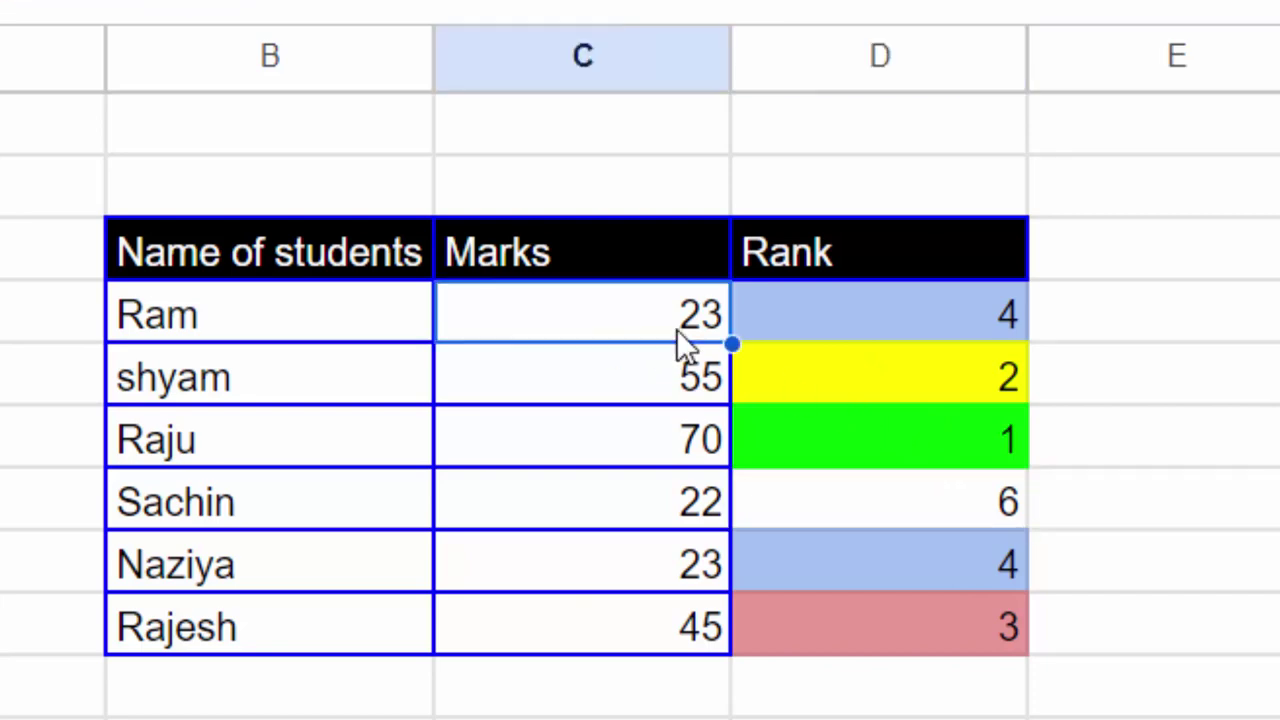
double_click(680, 326)
key("BackSpace")
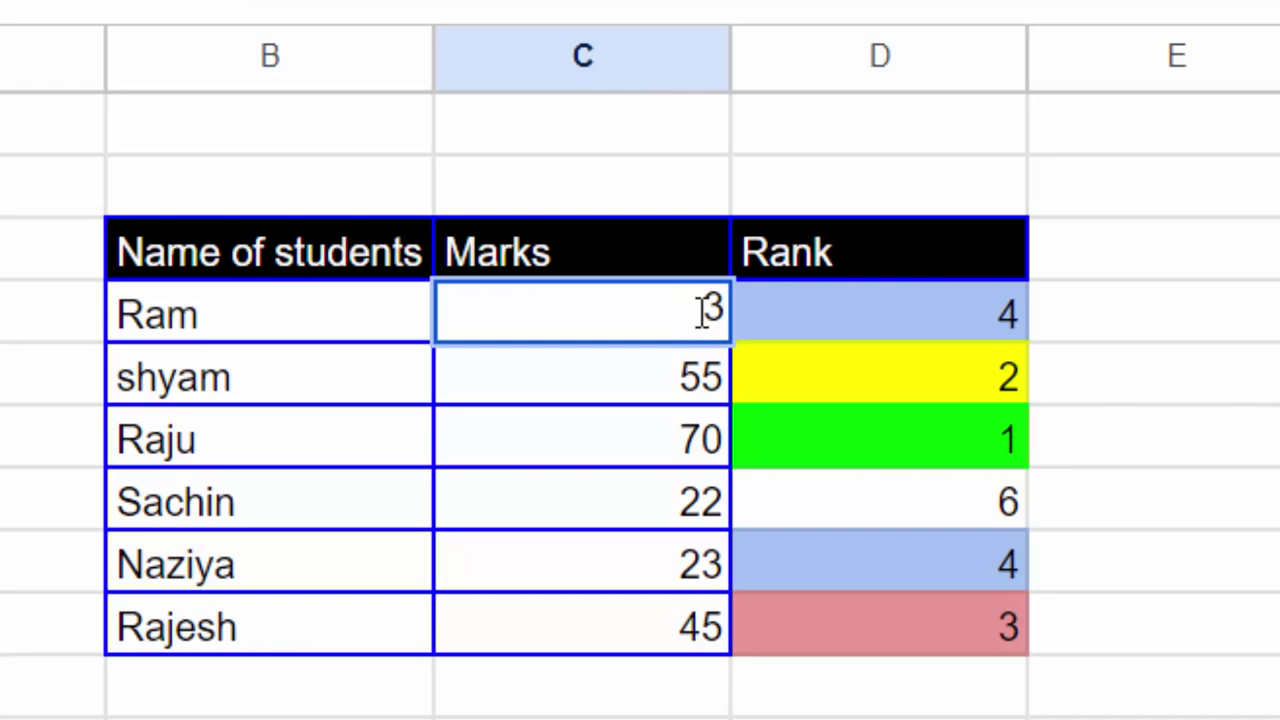
type("3")
key("Return")
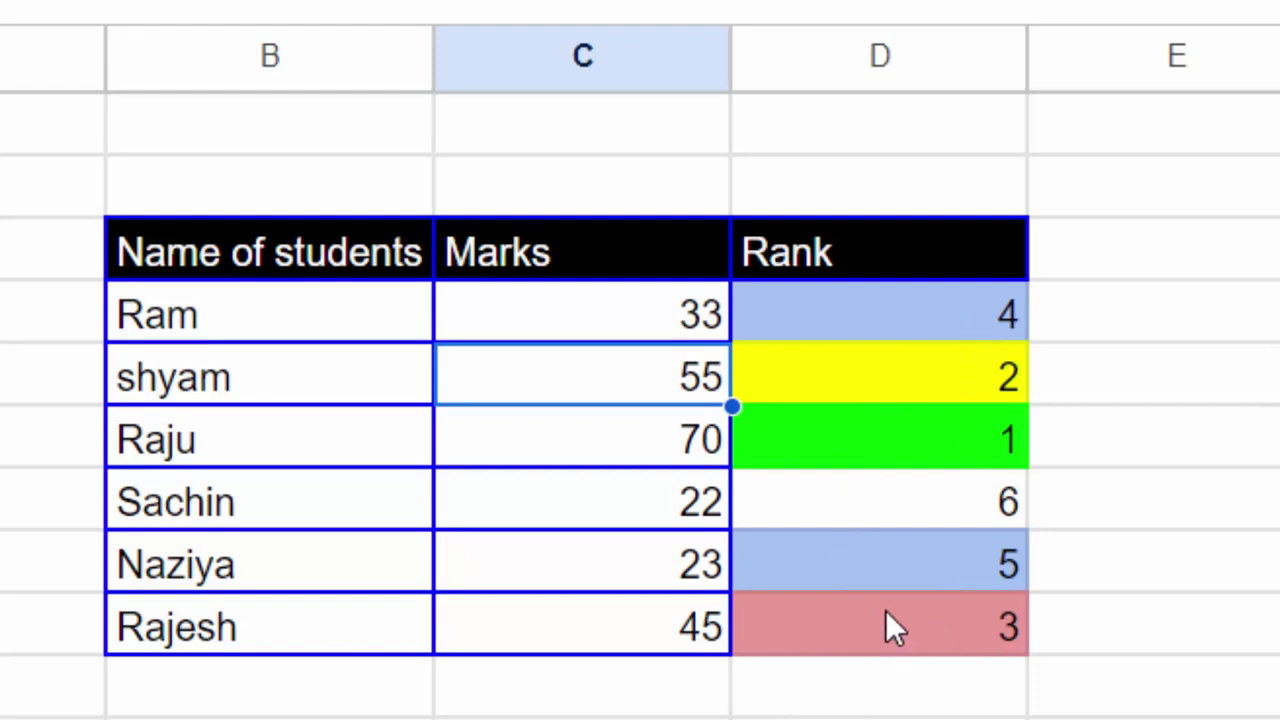
left_click(826, 568)
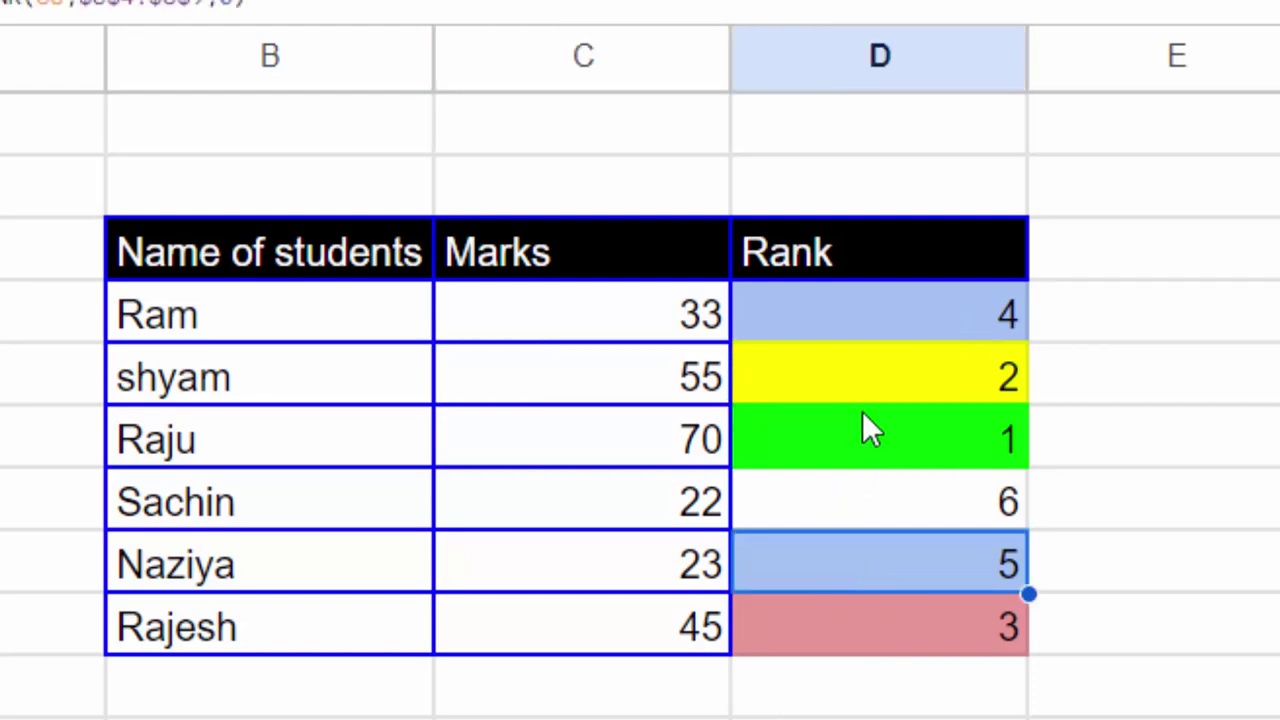
- Change the first student's mark in C4 to 71 and check the rank in D6
left_click(710, 315)
double_click(710, 315)
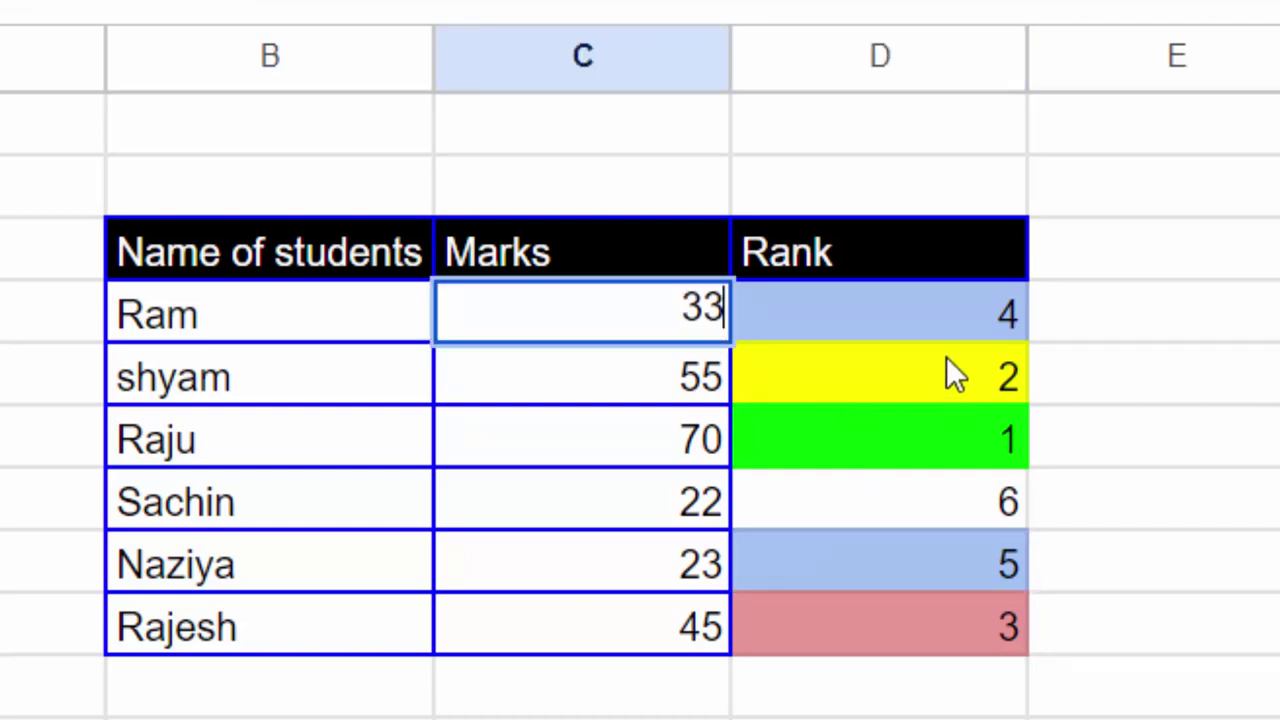
key("BackSpace")
key("BackSpace")
type("71")
key("Return")
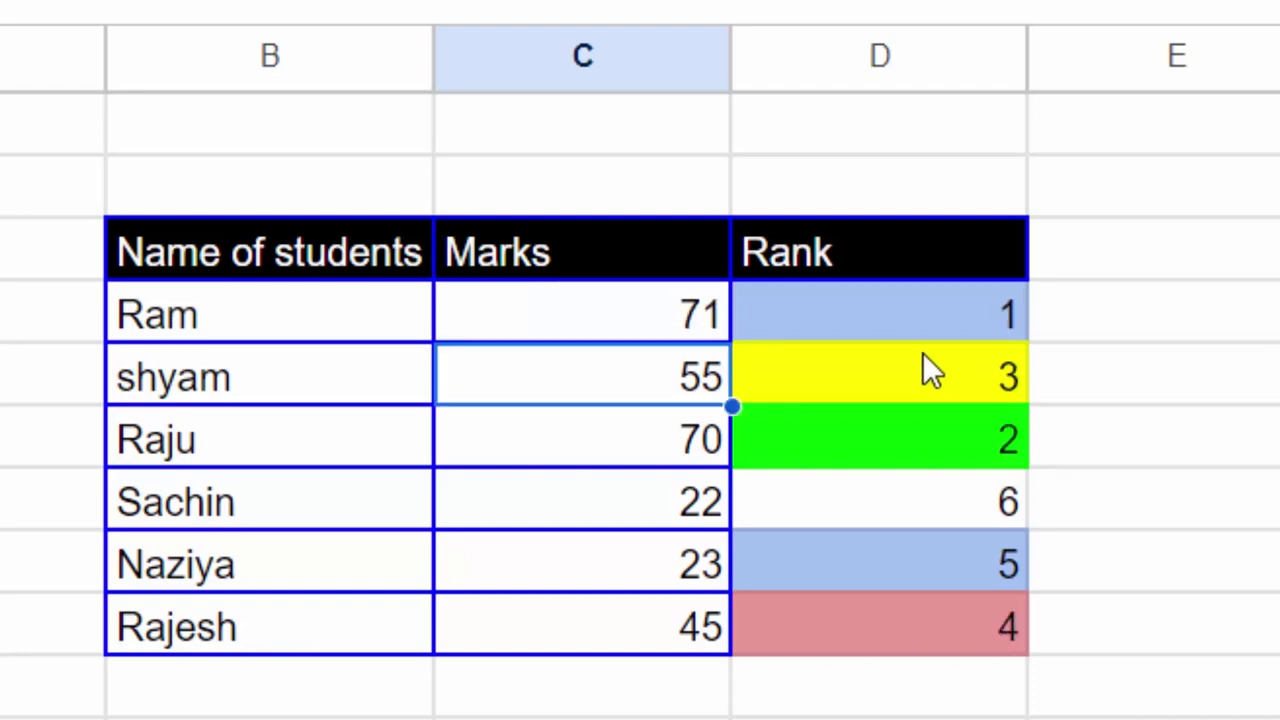
left_click(827, 450)
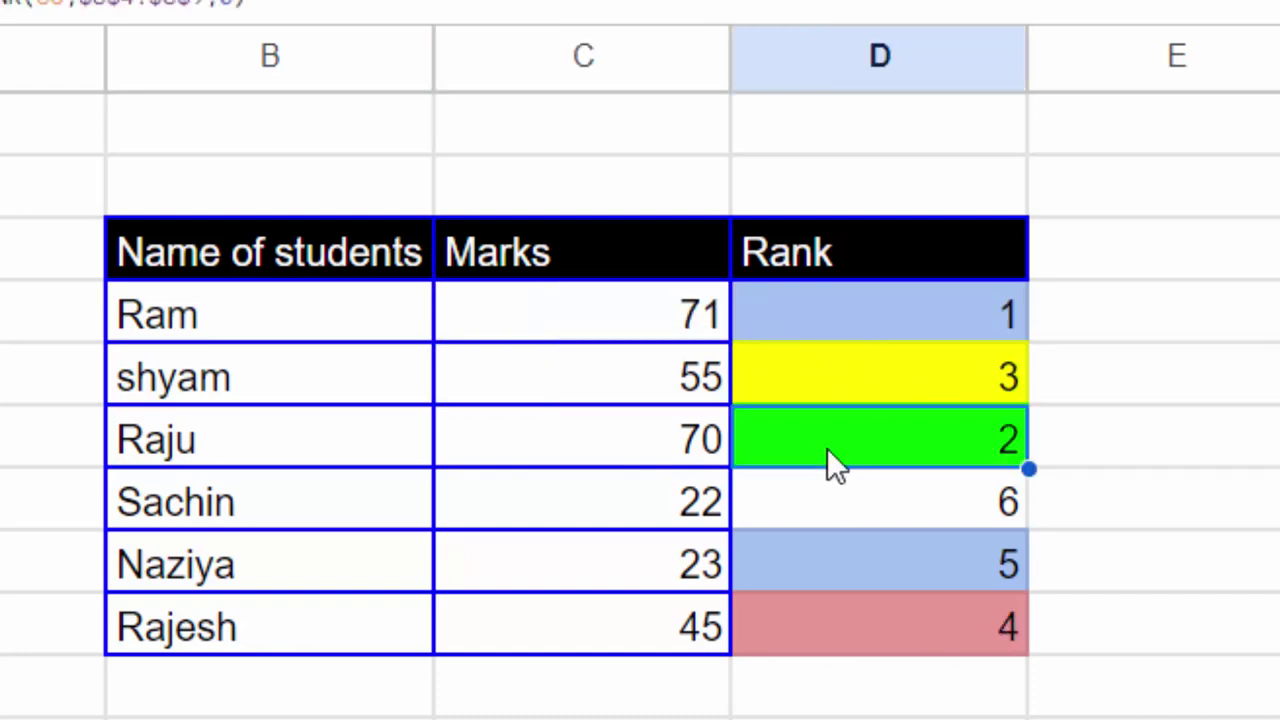